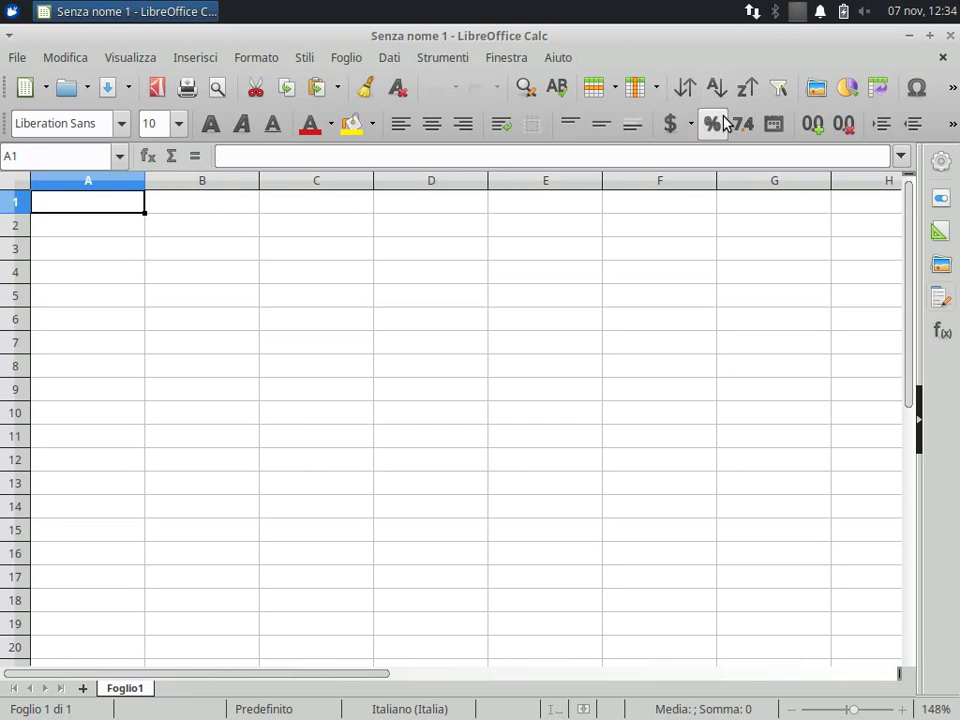
Step: Enter the header Gradi in A1 and Radianti in B1
{"action": "left_click", "coordinate": [742, 128]}
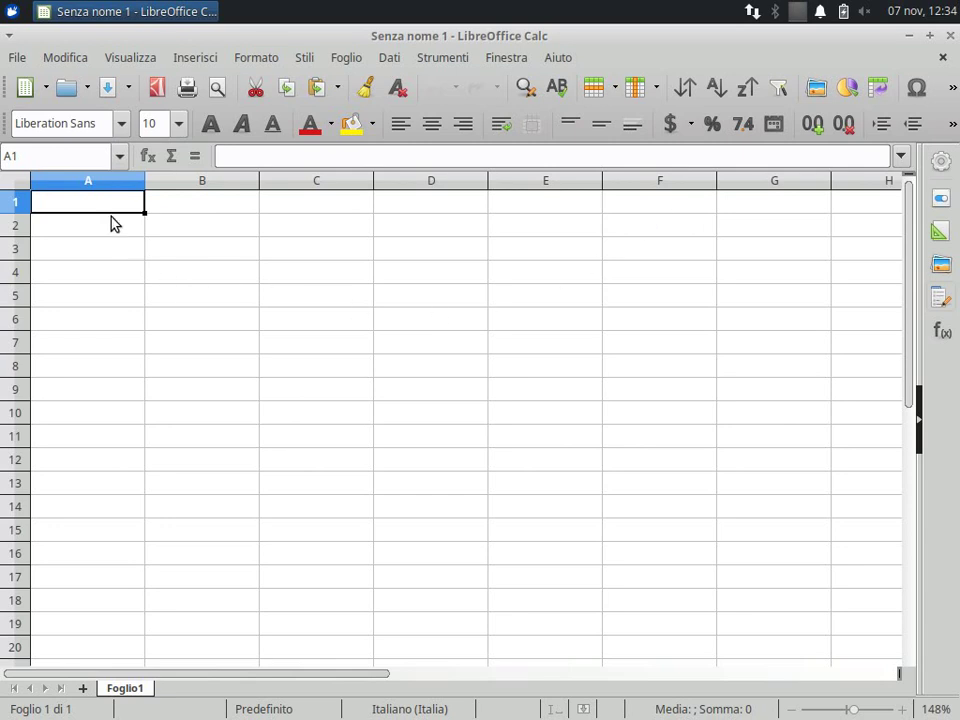
{"action": "type", "text": "Gradi"}
{"action": "key", "text": "Tab"}
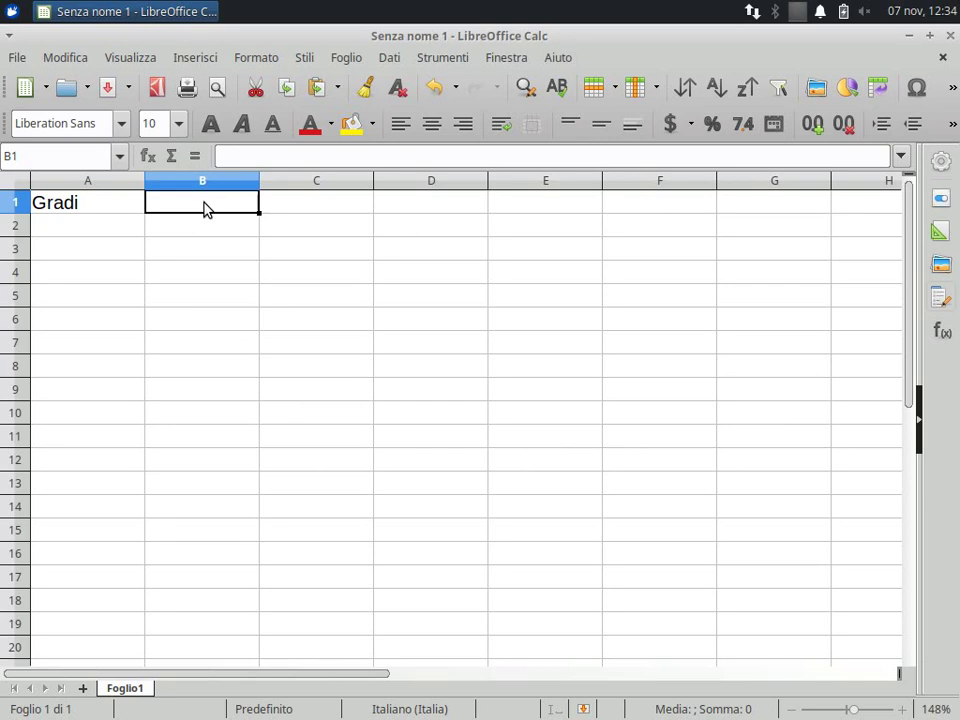
{"action": "type", "text": "Radi"}
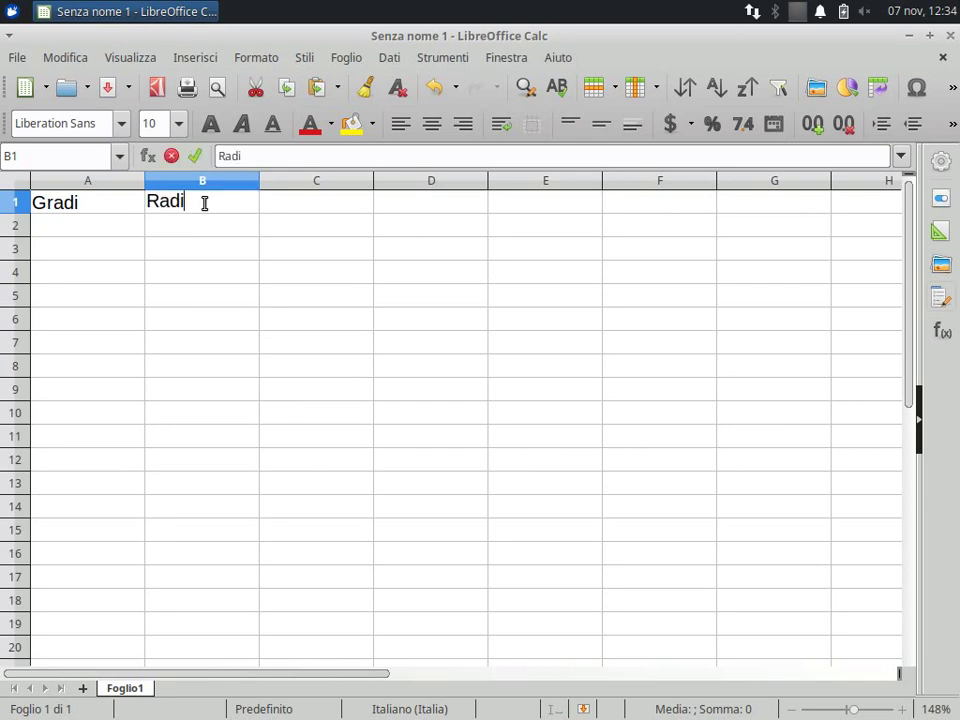
{"action": "type", "text": "anti"}
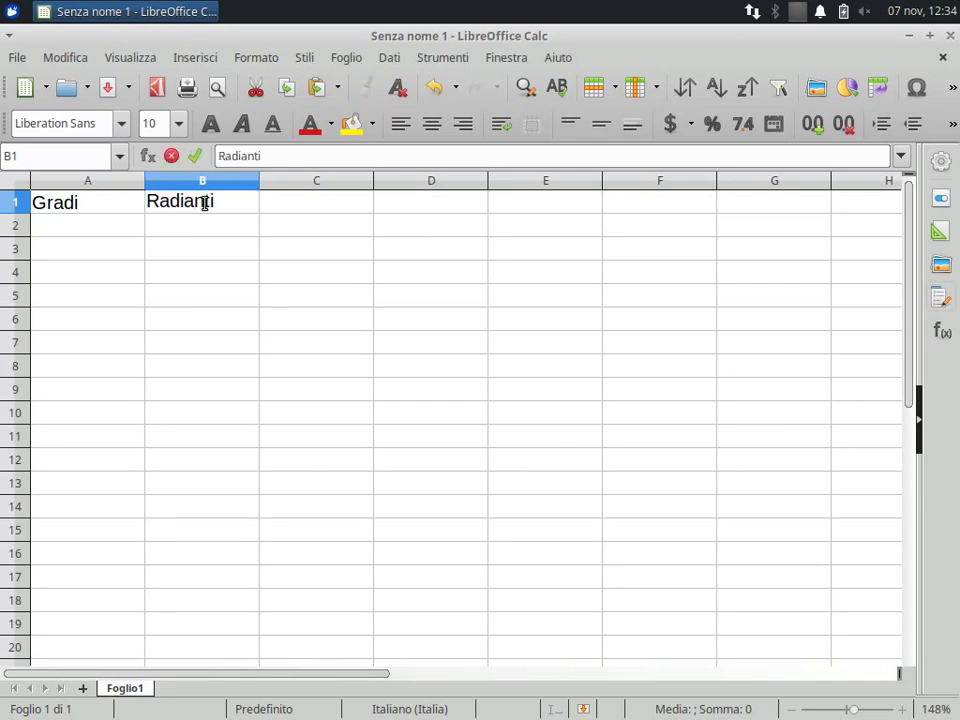
{"action": "key", "text": "Return"}
{"action": "left_click", "coordinate": [222, 205]}
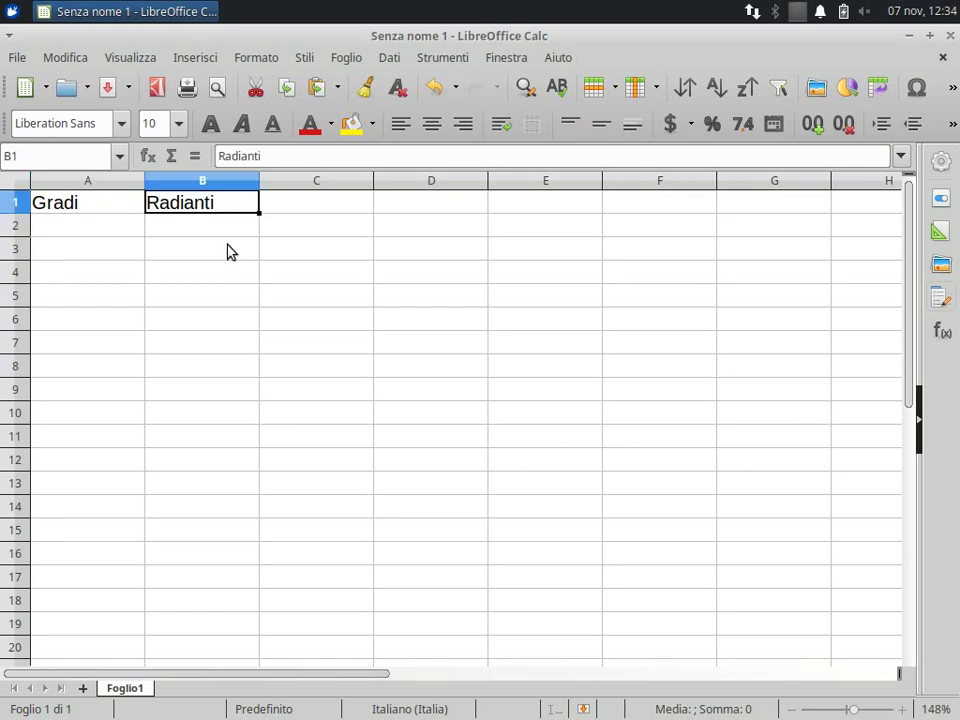
Step: Select the cells A2:A362 under the Gradi header
{"action": "left_click", "coordinate": [102, 229]}
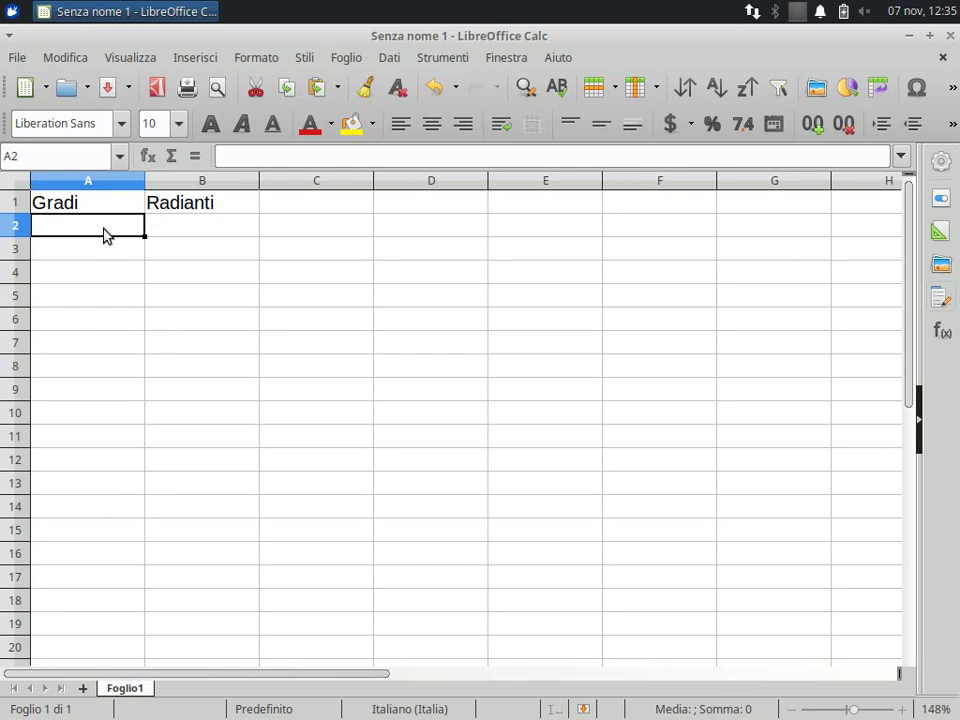
{"action": "mouse_move", "coordinate": [103, 232]}
{"action": "left_mouse_down"}
{"action": "mouse_move", "coordinate": [79, 697]}
{"action": "mouse_move", "coordinate": [63, 620]}
{"action": "mouse_move", "coordinate": [62, 637]}
{"action": "left_mouse_up"}
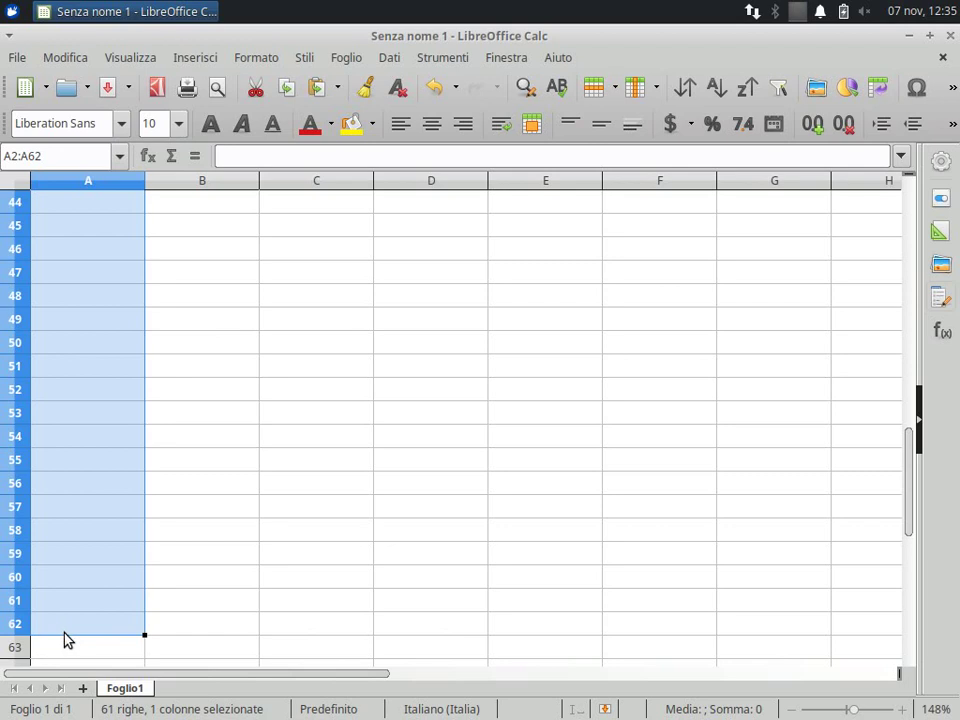
{"action": "left_click_drag", "start_coordinate": [63, 636], "coordinate": [78, 692]}
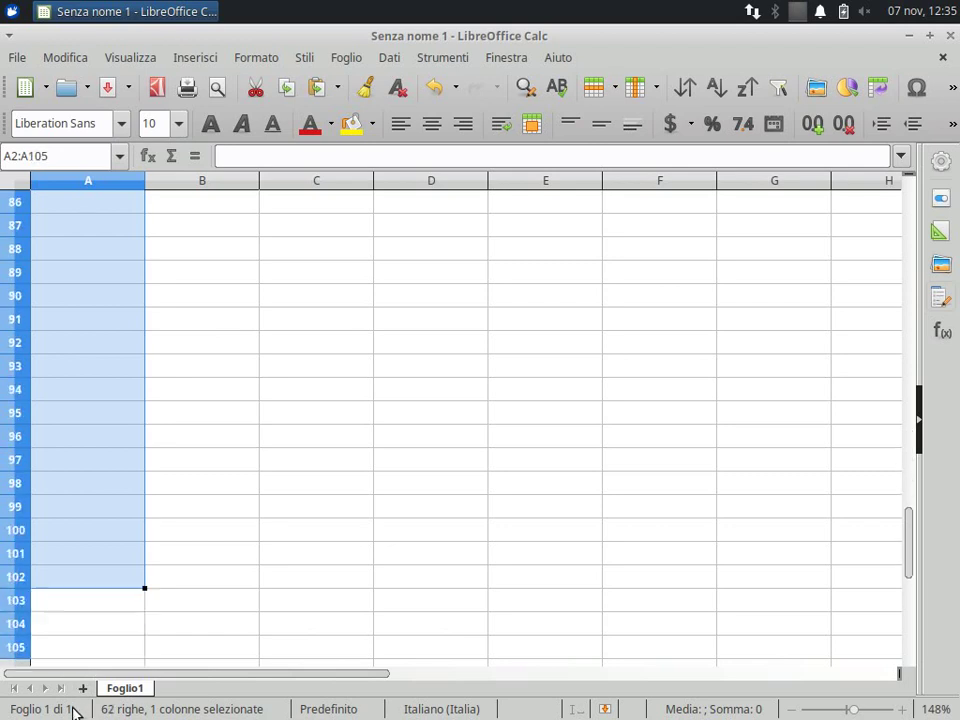
{"action": "mouse_move", "coordinate": [75, 686]}
{"action": "left_mouse_down"}
{"action": "mouse_move", "coordinate": [75, 705]}
{"action": "mouse_move", "coordinate": [73, 676]}
{"action": "left_mouse_up"}
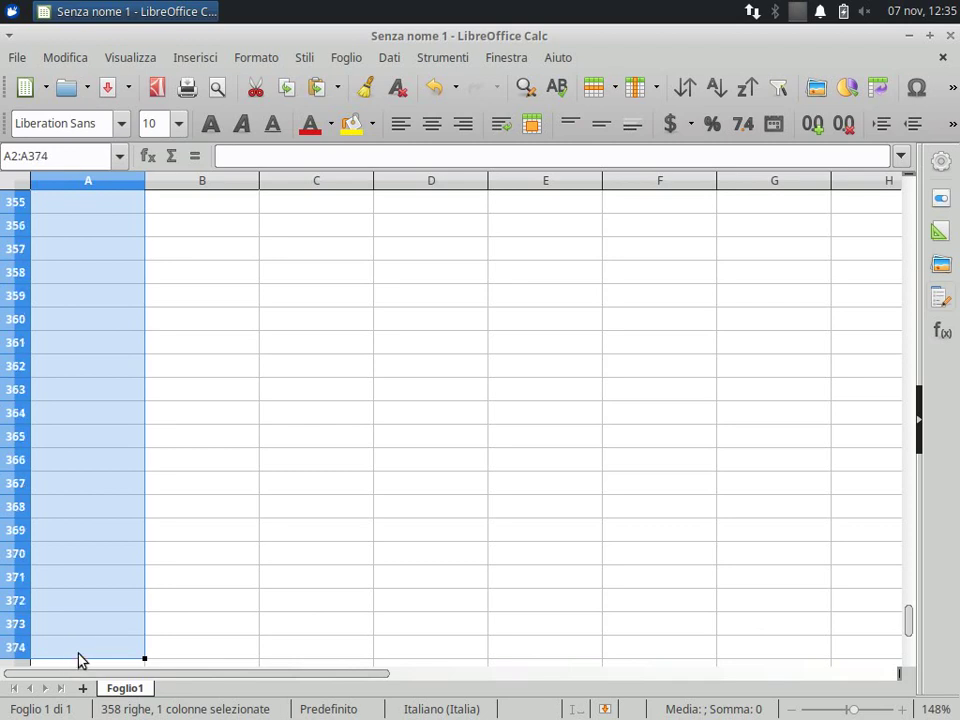
{"action": "mouse_move", "coordinate": [73, 676]}
{"action": "left_mouse_down"}
{"action": "mouse_move", "coordinate": [63, 352]}
{"action": "mouse_move", "coordinate": [79, 259]}
{"action": "left_mouse_up"}
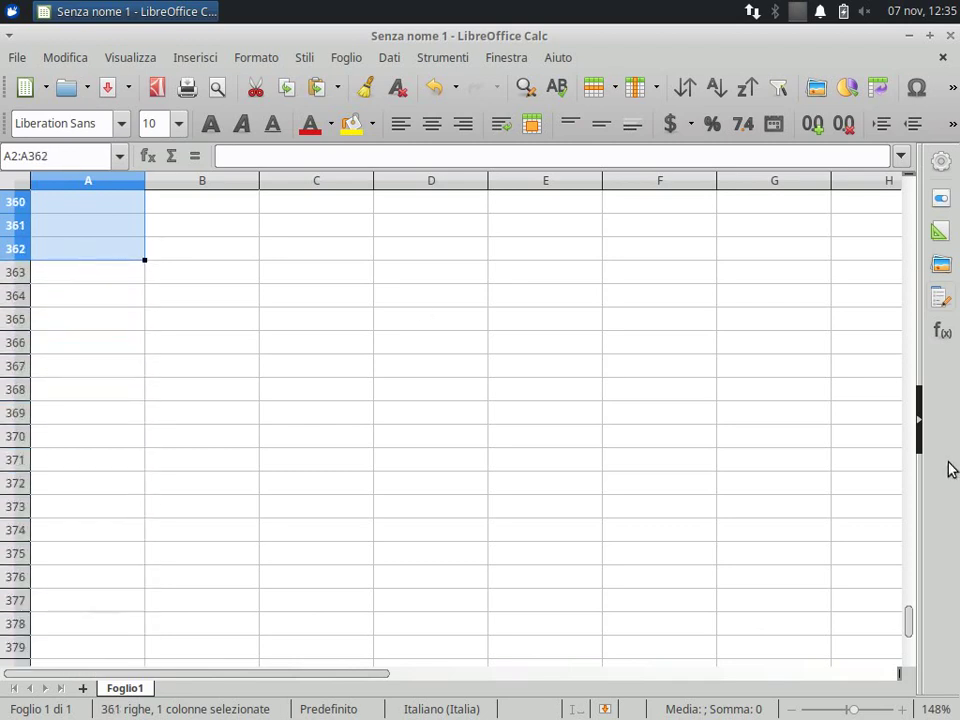
{"action": "left_click_drag", "start_coordinate": [912, 622], "coordinate": [865, 195]}
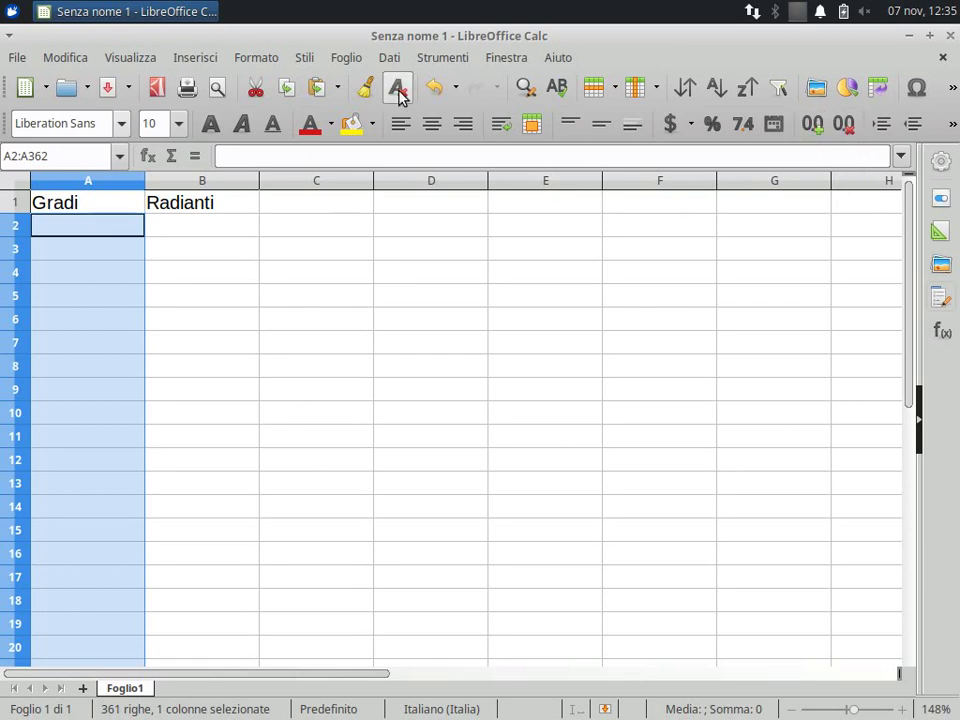
Step: Fill the selection with a series from 0 to 360 in increments of 1
{"action": "left_click", "coordinate": [348, 62]}
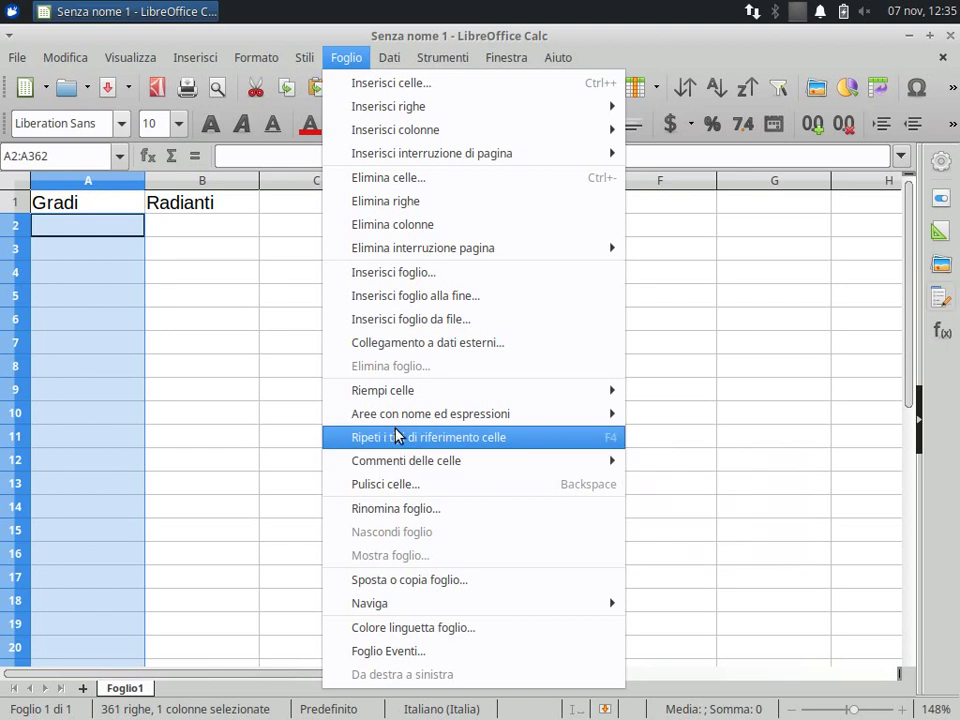
{"action": "mouse_move", "coordinate": [619, 387]}
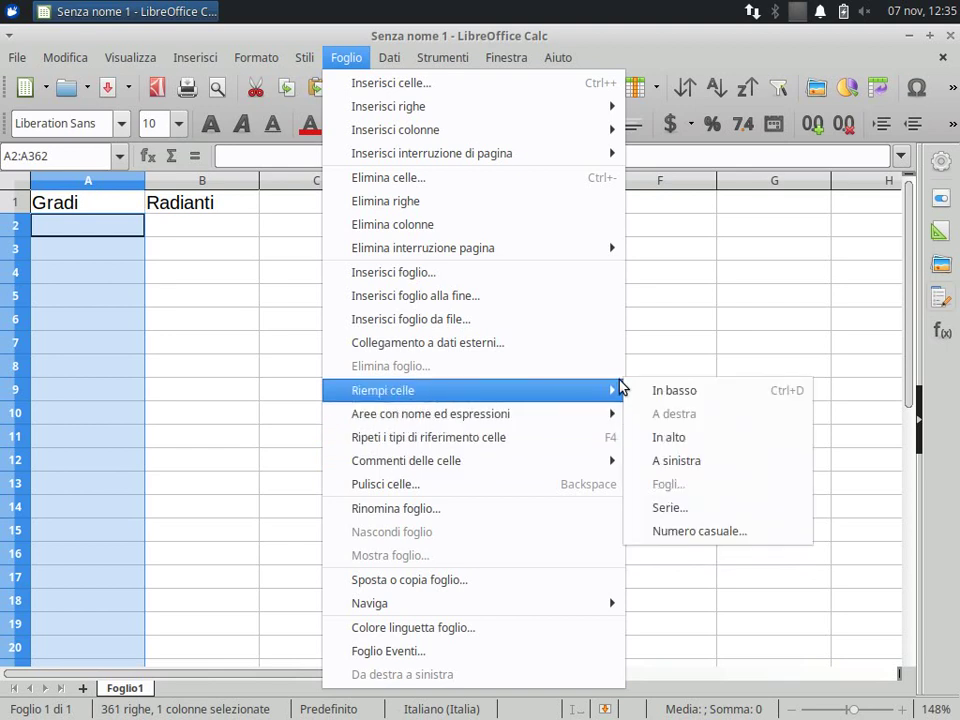
{"action": "left_click", "coordinate": [670, 510]}
{"action": "left_click", "coordinate": [350, 418]}
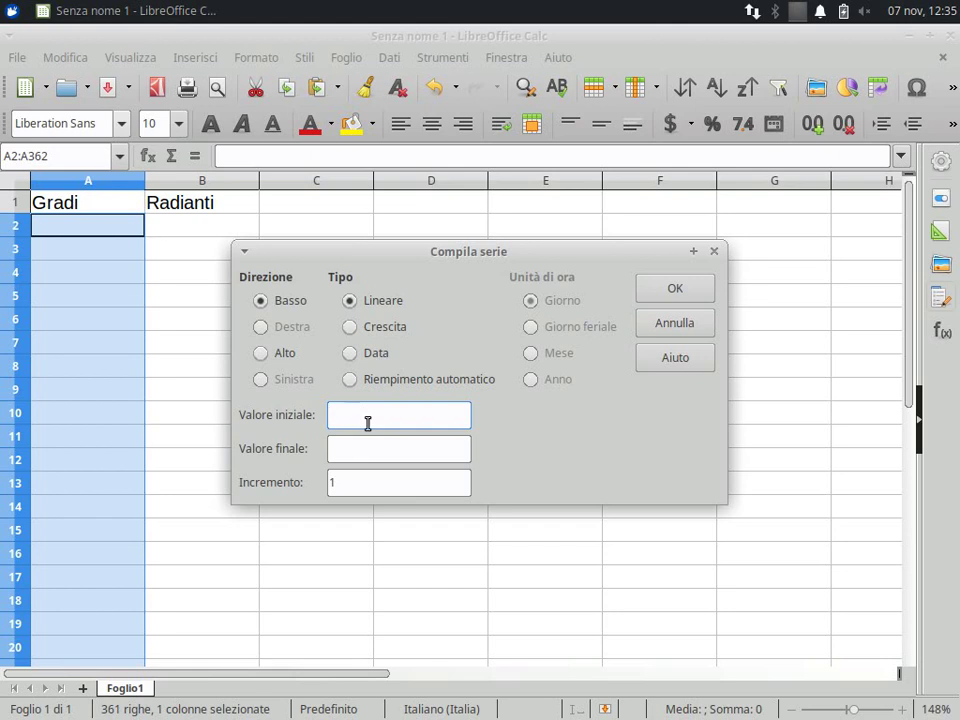
{"action": "type", "text": "0"}
{"action": "left_click", "coordinate": [354, 450]}
{"action": "type", "text": "360"}
{"action": "left_click", "coordinate": [678, 292]}
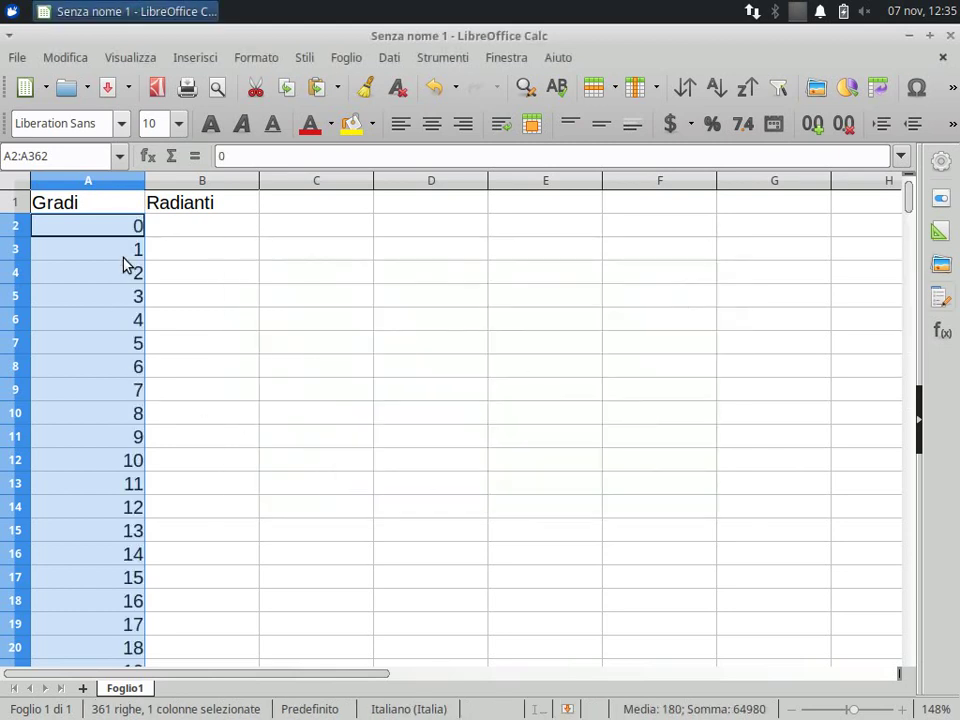
{"action": "left_click", "coordinate": [137, 224]}
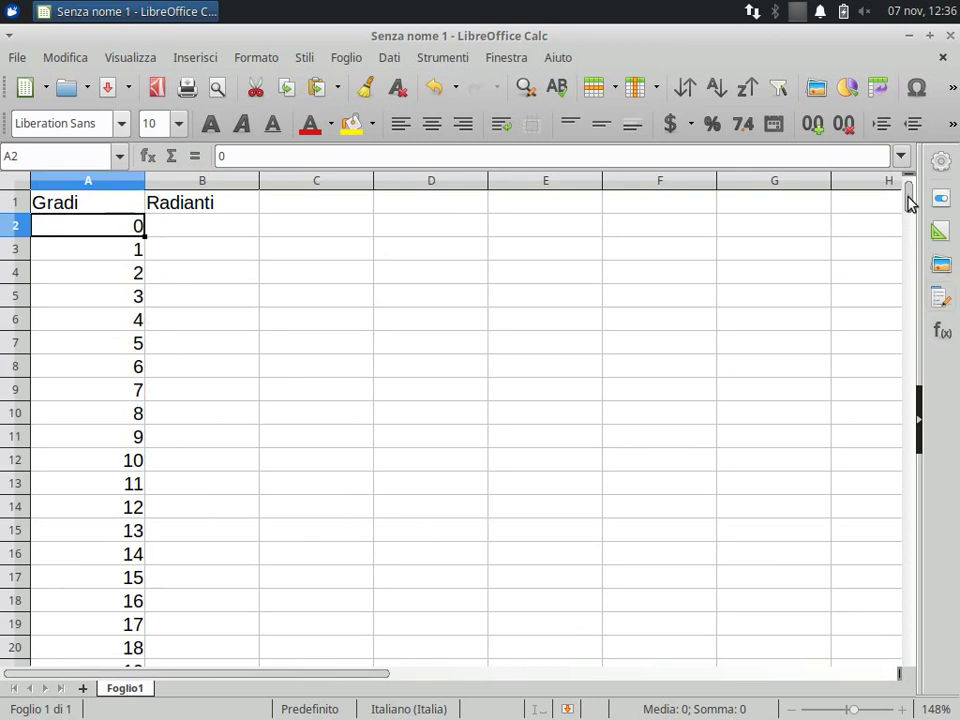
{"action": "mouse_move", "coordinate": [908, 197]}
{"action": "left_mouse_down"}
{"action": "mouse_move", "coordinate": [938, 400]}
{"action": "mouse_move", "coordinate": [912, 302]}
{"action": "mouse_move", "coordinate": [911, 172]}
{"action": "left_mouse_up"}
{"action": "left_click", "coordinate": [345, 58]}
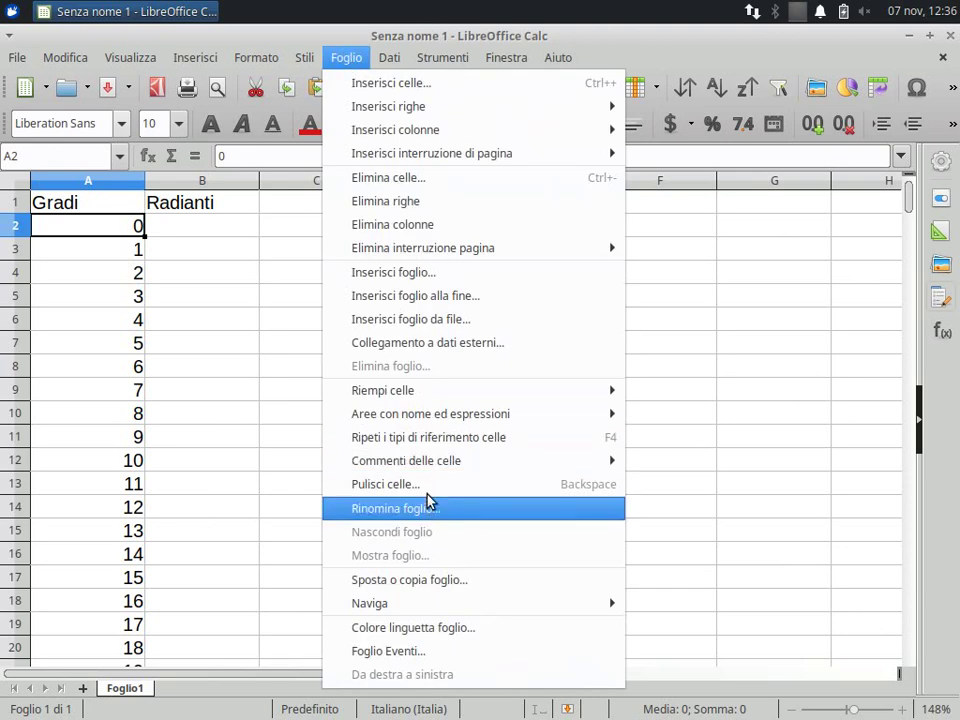
{"action": "mouse_move", "coordinate": [560, 392]}
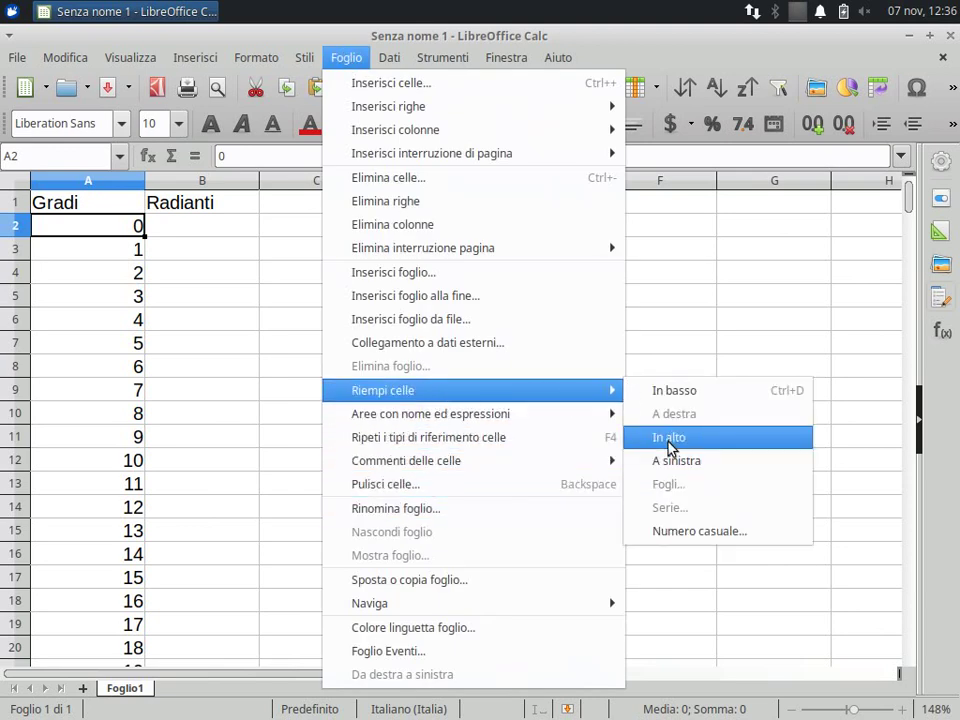
{"action": "left_click", "coordinate": [670, 226]}
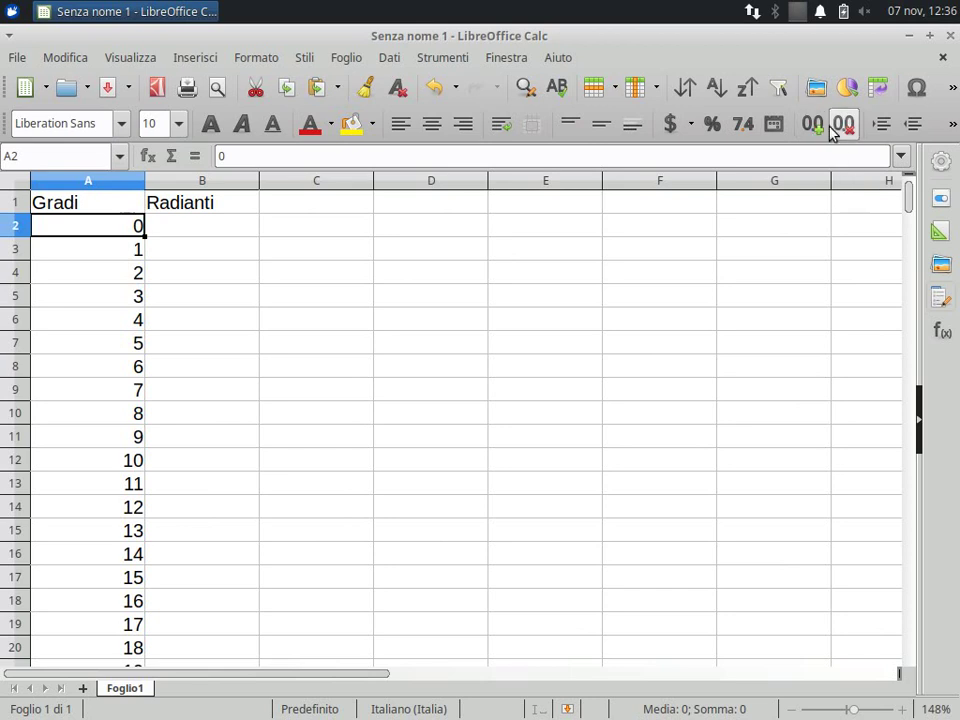
{"action": "left_click", "coordinate": [197, 229]}
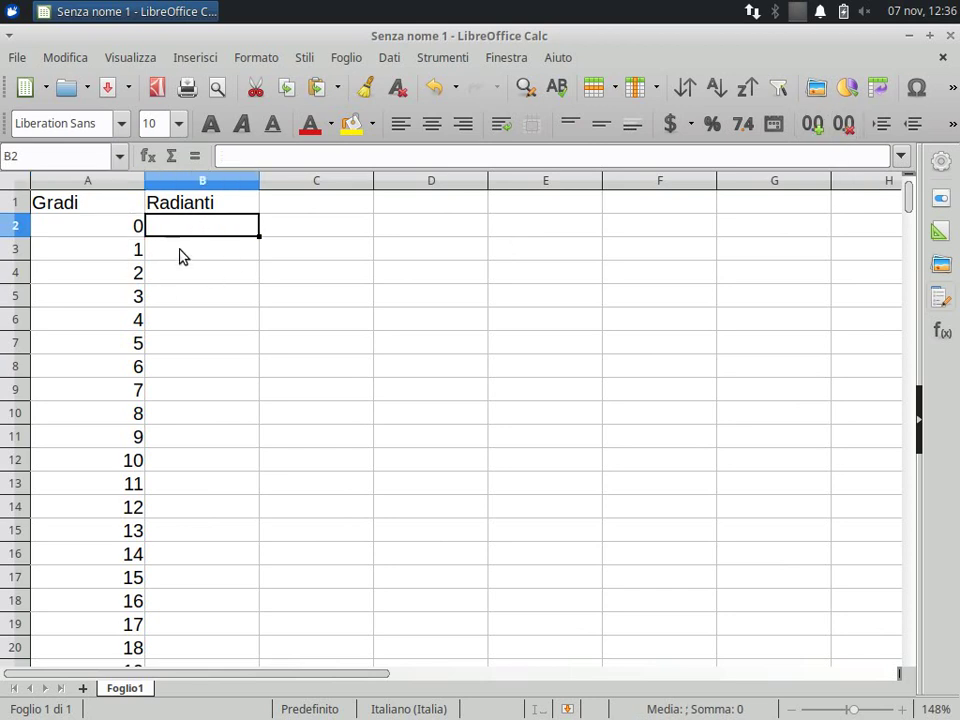
{"action": "left_click", "coordinate": [104, 229]}
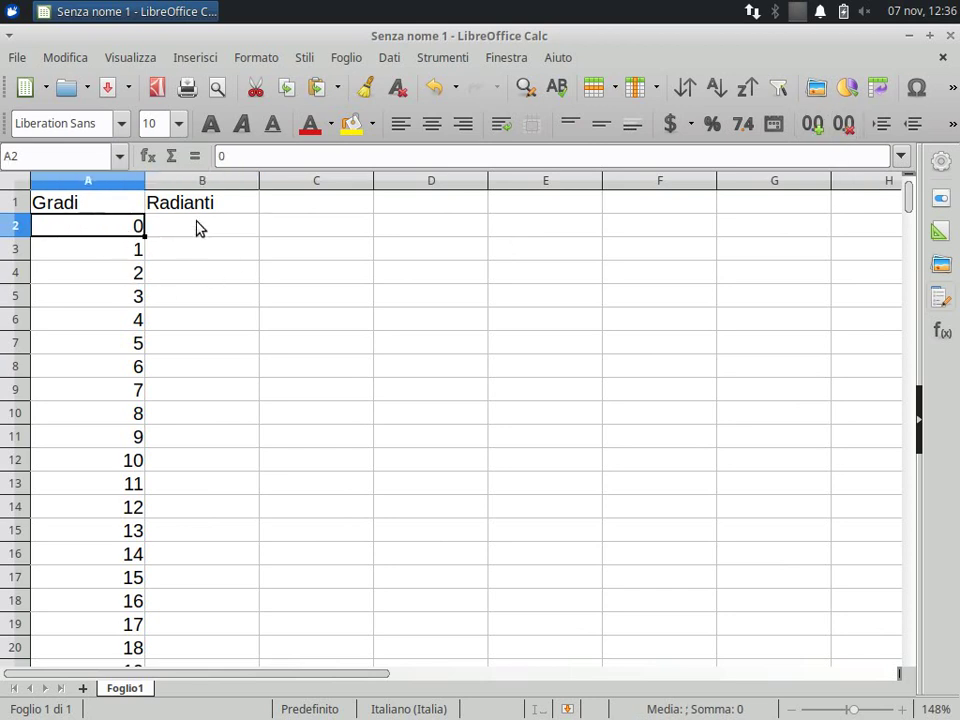
{"action": "left_click", "coordinate": [199, 225]}
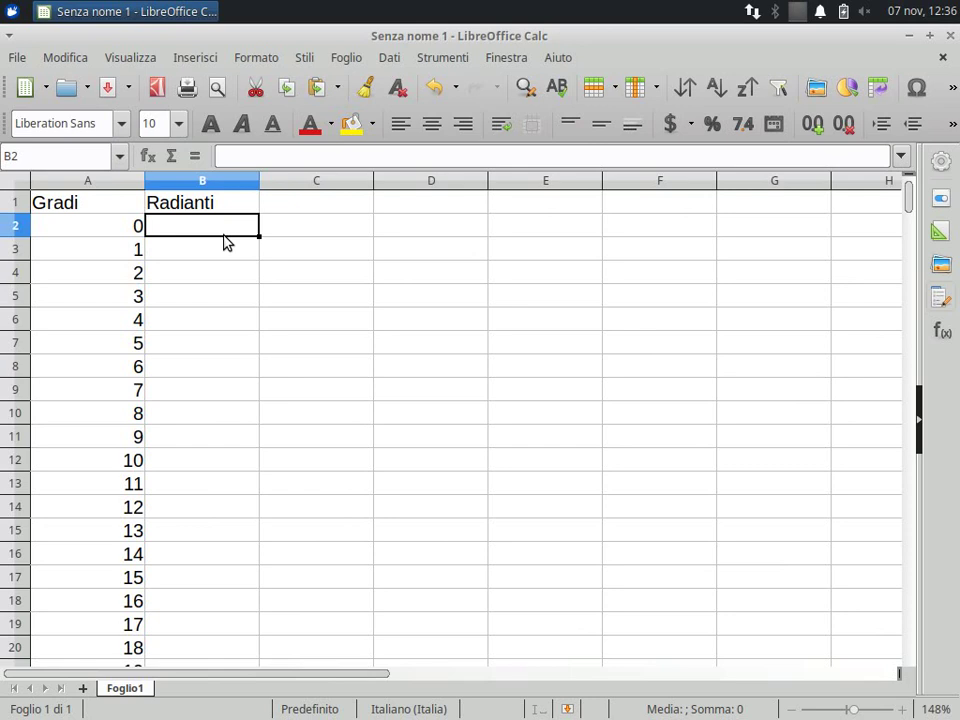
Step: Enter the formula =RADIANTI(A2) in B2, giving 0 radians
{"action": "type", "text": "=r"}
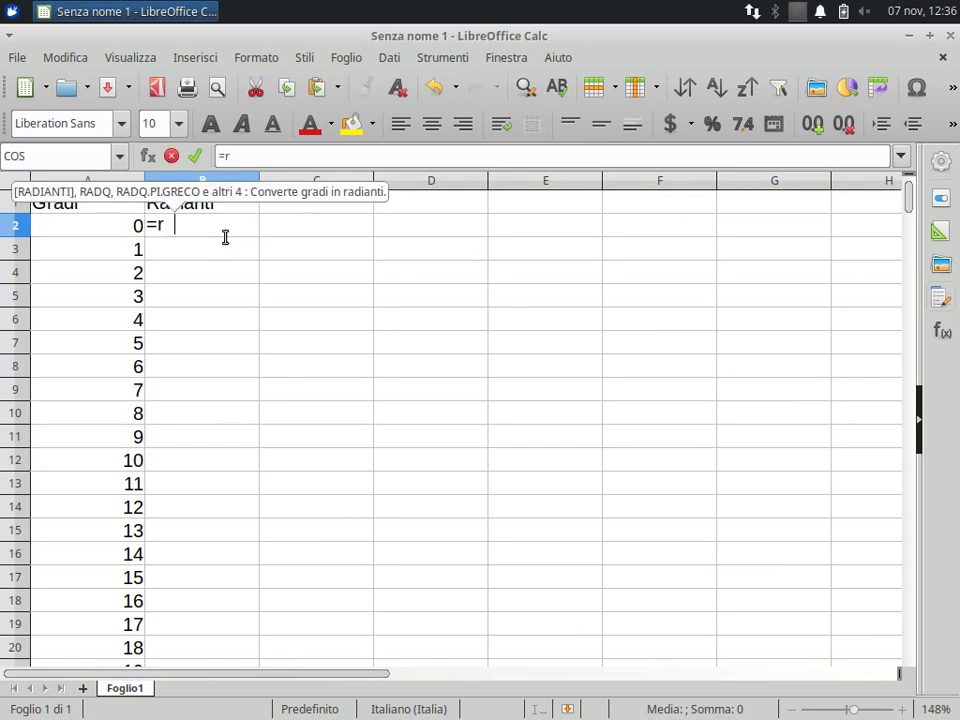
{"action": "type", "text": "adianti("}
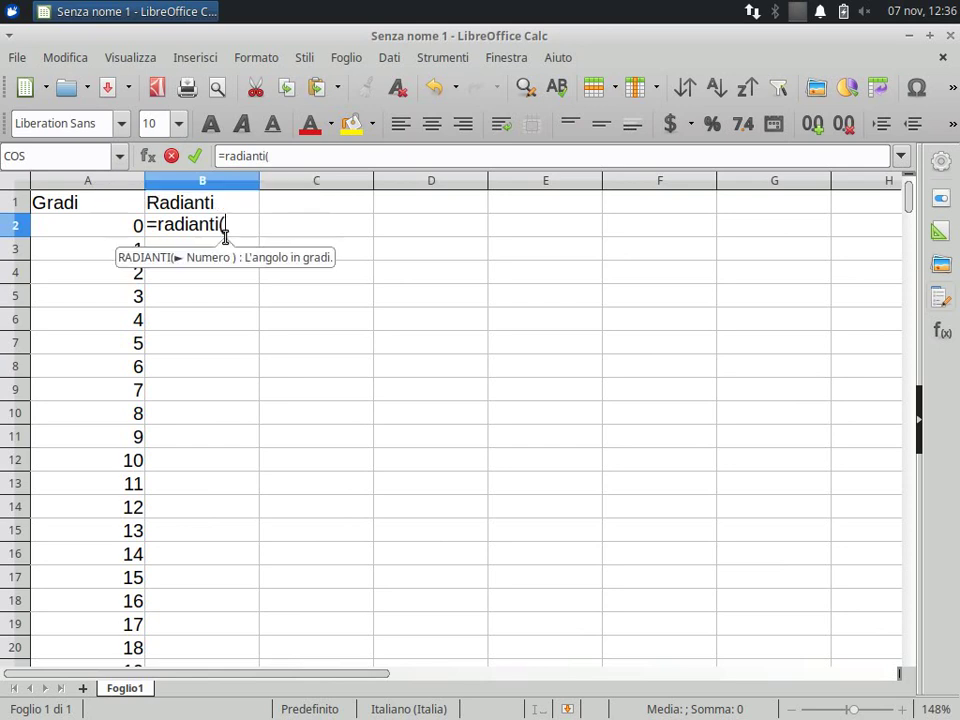
{"action": "left_click", "coordinate": [115, 229]}
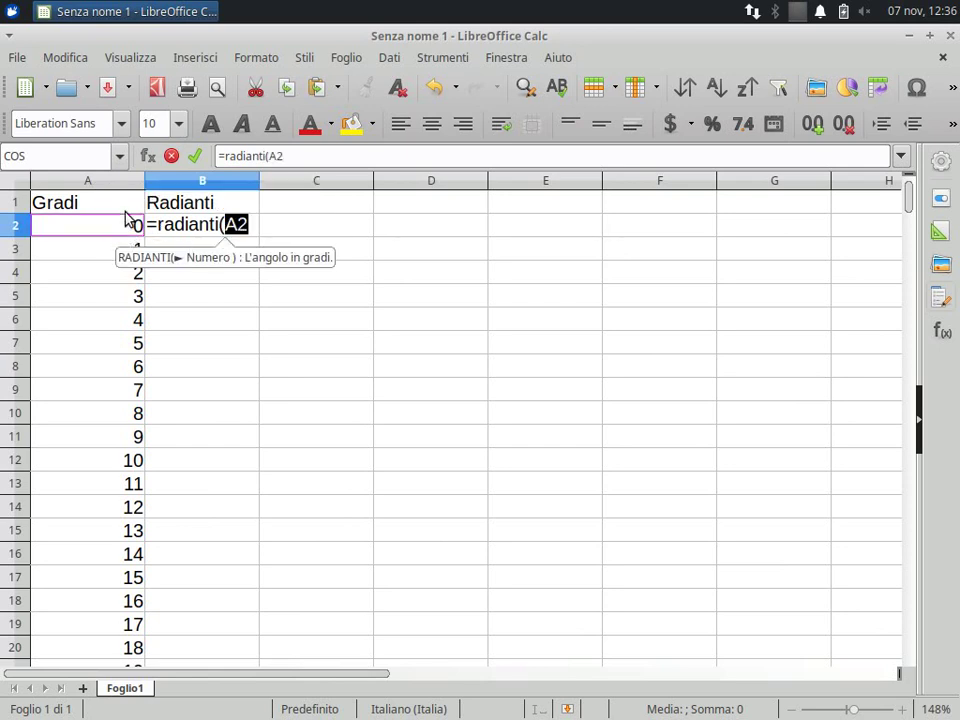
{"action": "type", "text": ")"}
{"action": "key", "text": "Return"}
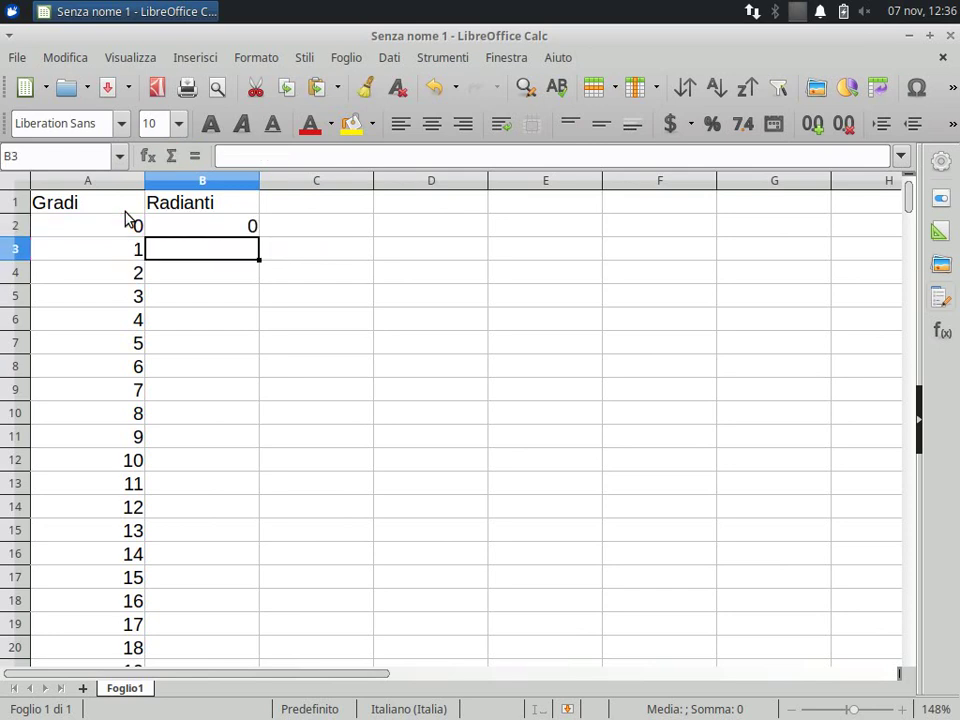
{"action": "left_click", "coordinate": [229, 222]}
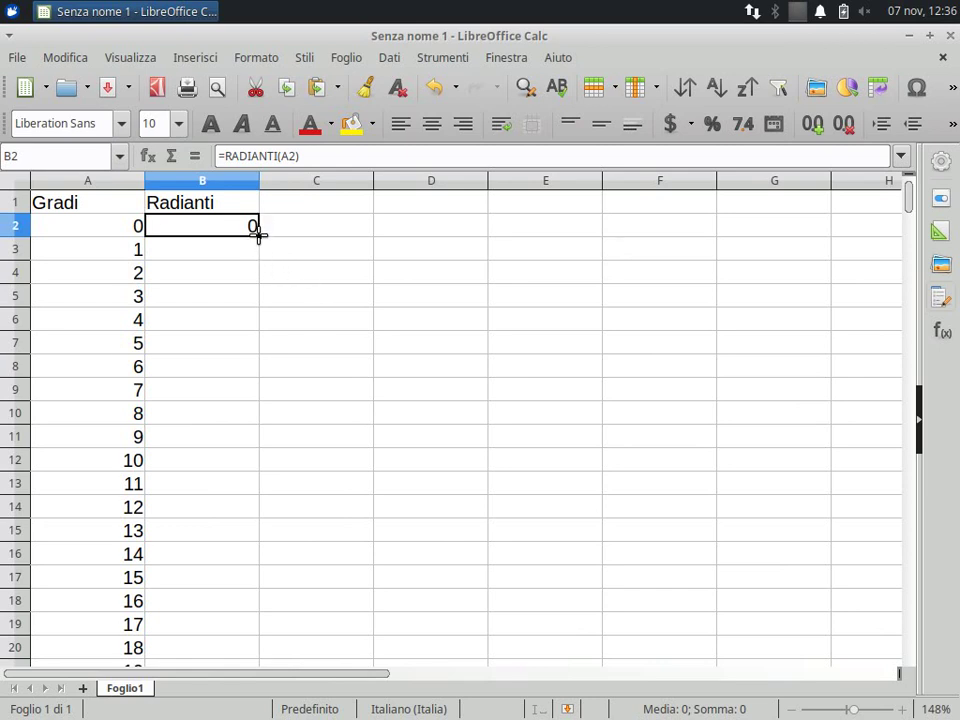
Step: Copy the =RADIANTI(A2) formula down column B to row 362
{"action": "double_click", "coordinate": [257, 232]}
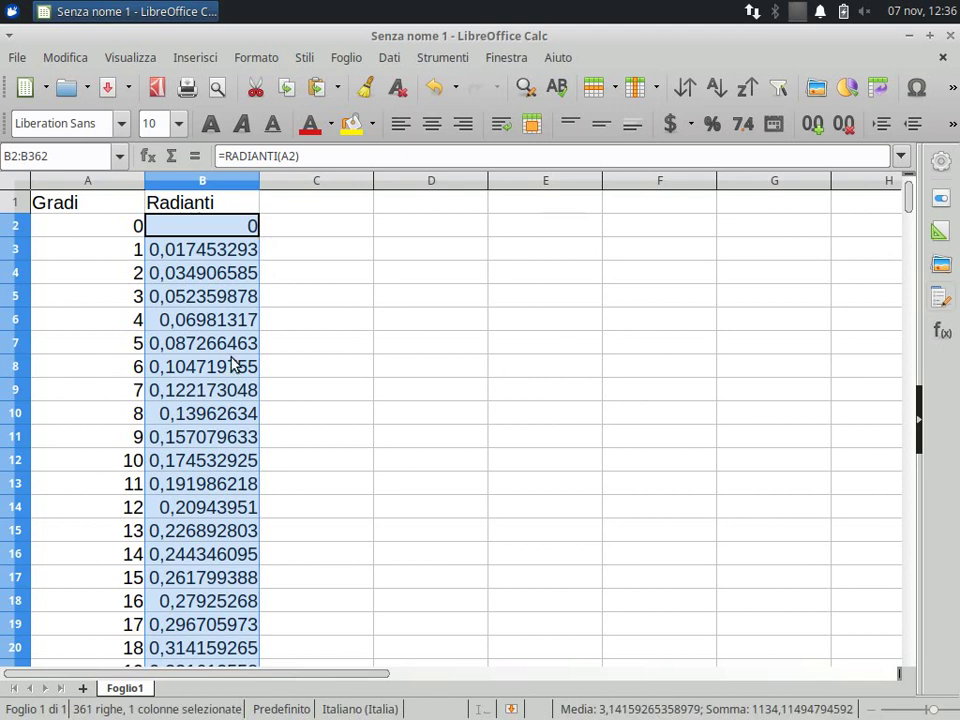
{"action": "left_click", "coordinate": [60, 255]}
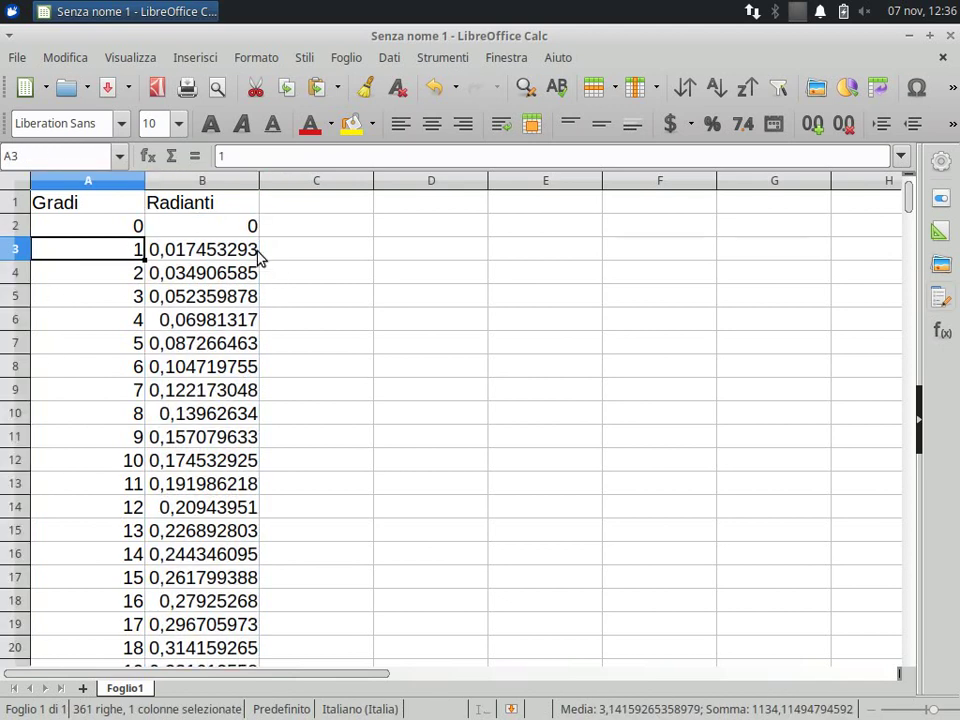
{"action": "left_click", "coordinate": [122, 229]}
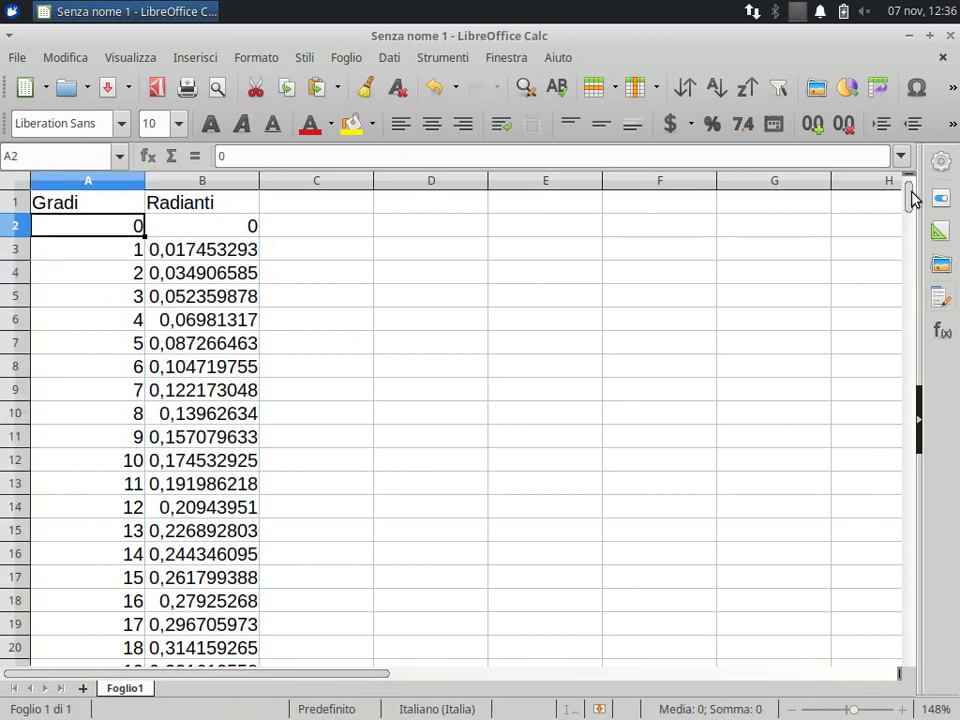
{"action": "mouse_move", "coordinate": [910, 192]}
{"action": "left_mouse_down"}
{"action": "mouse_move", "coordinate": [944, 582]}
{"action": "mouse_move", "coordinate": [928, 636]}
{"action": "left_mouse_up"}
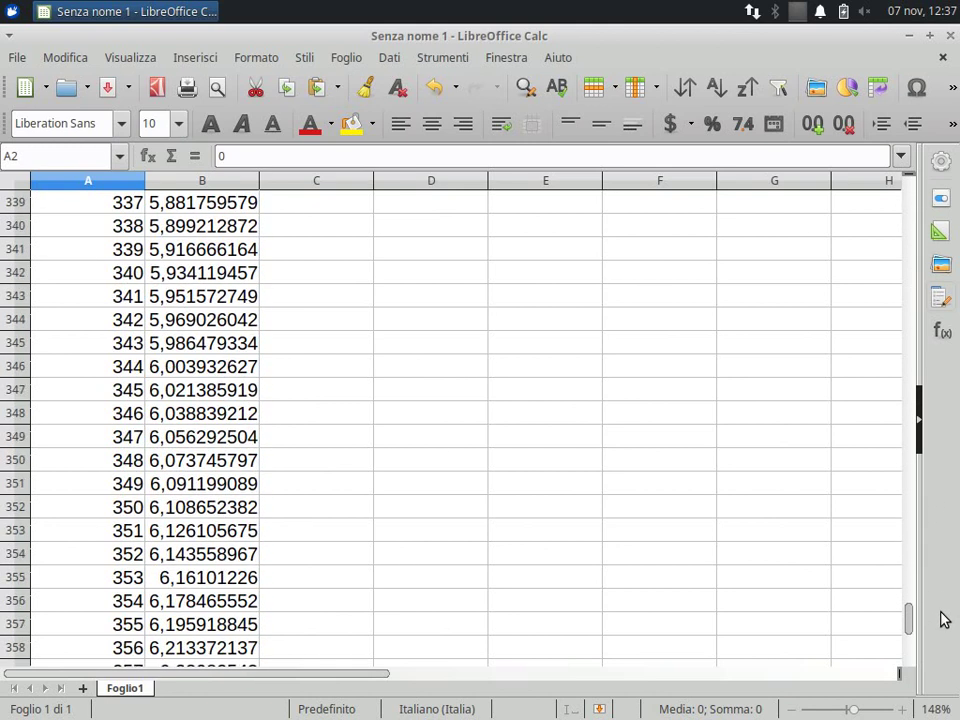
{"action": "scroll", "coordinate": [360, 576], "scroll_direction": "up", "scroll_amount": 2}
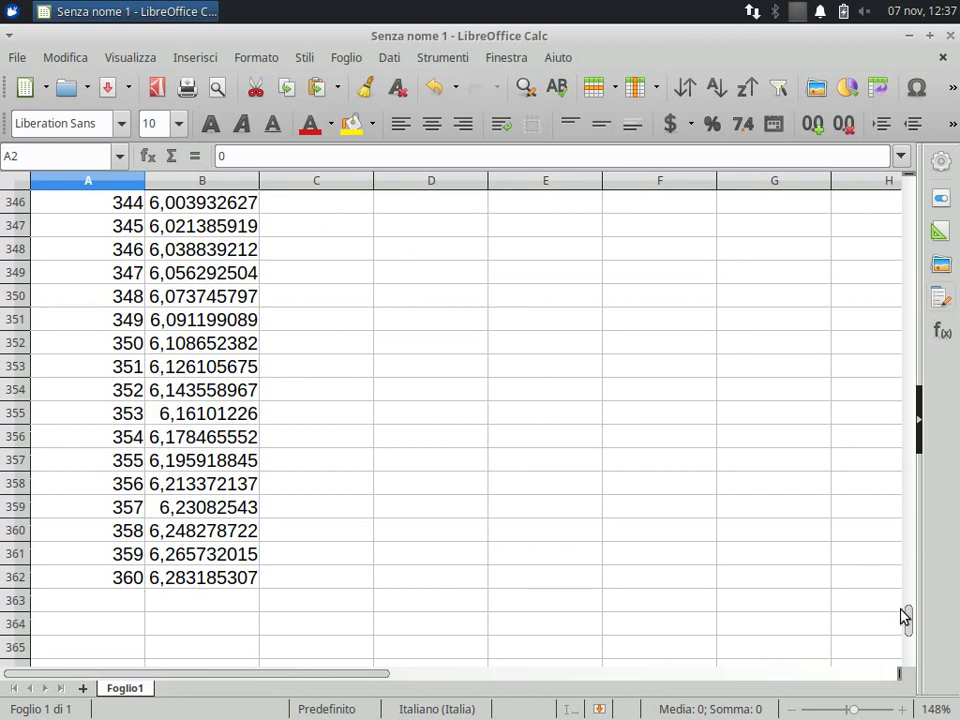
{"action": "left_click_drag", "start_coordinate": [909, 626], "coordinate": [915, 133]}
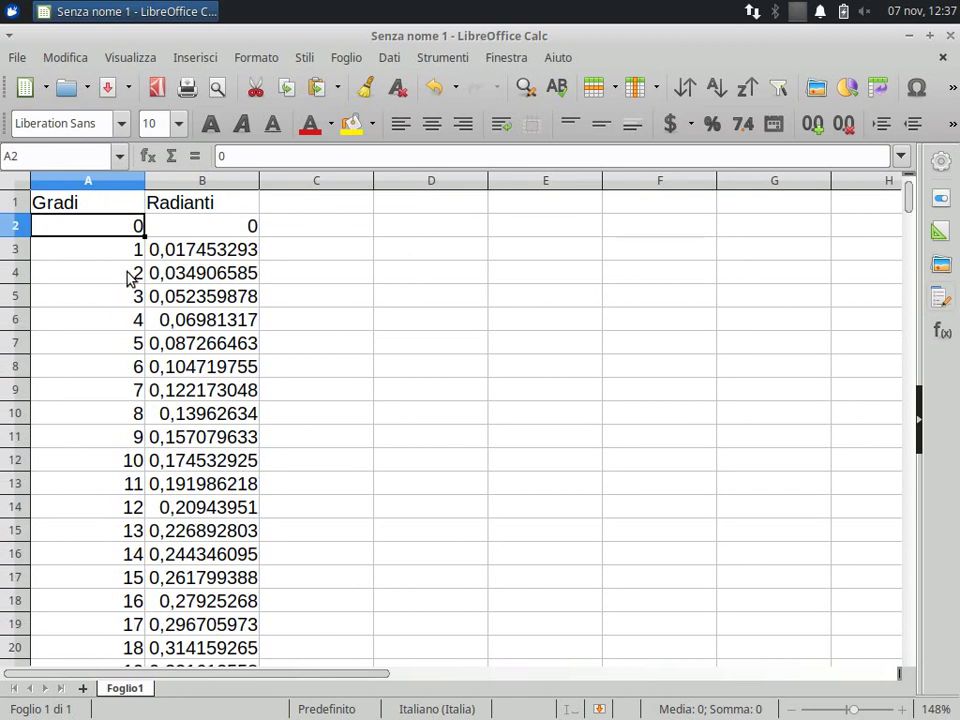
{"action": "left_click", "coordinate": [200, 231]}
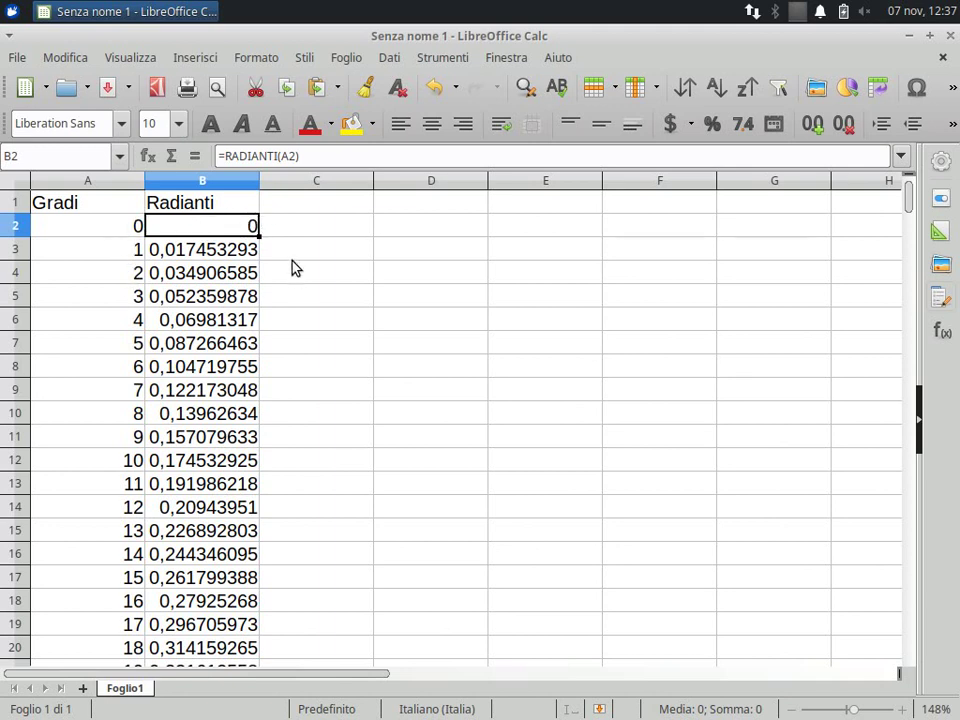
Step: Add the heading Seno in C1
{"action": "left_click", "coordinate": [316, 206]}
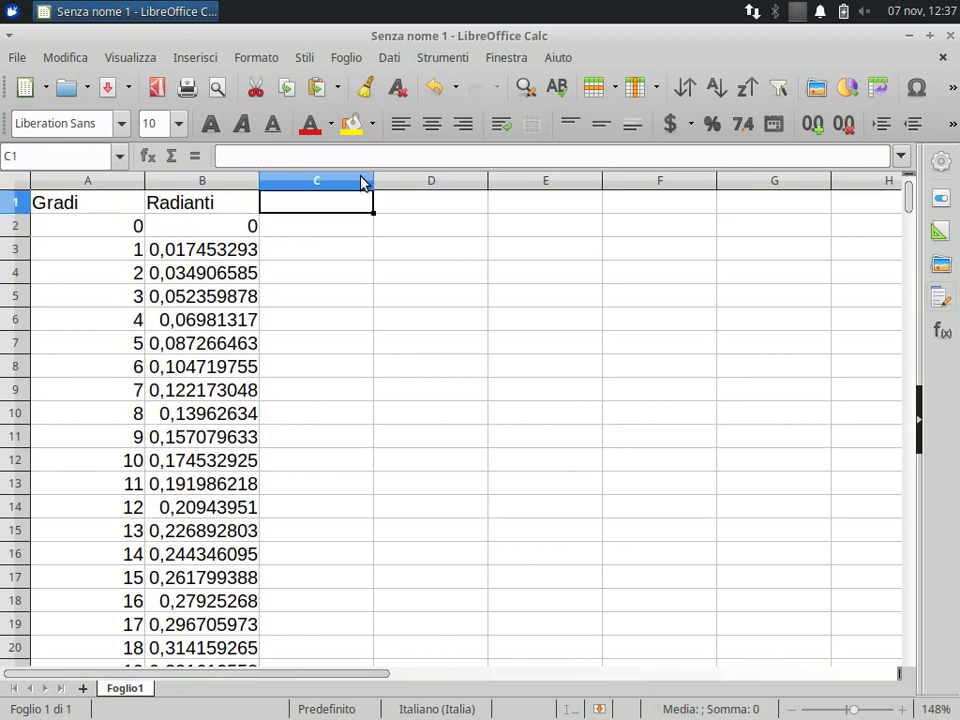
{"action": "type", "text": "Seno"}
{"action": "key", "text": "Return"}
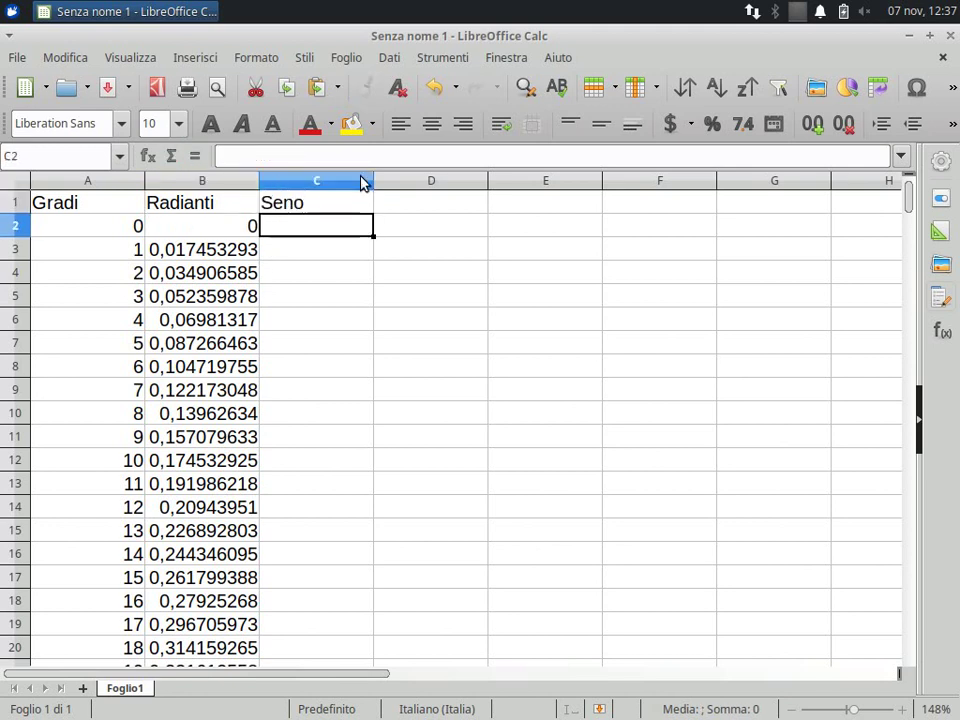
{"action": "left_click_drag", "start_coordinate": [287, 268], "coordinate": [302, 243]}
Step: Enter =SEN(B2) in C2 and fill it down to C362
{"action": "left_click", "coordinate": [304, 226]}
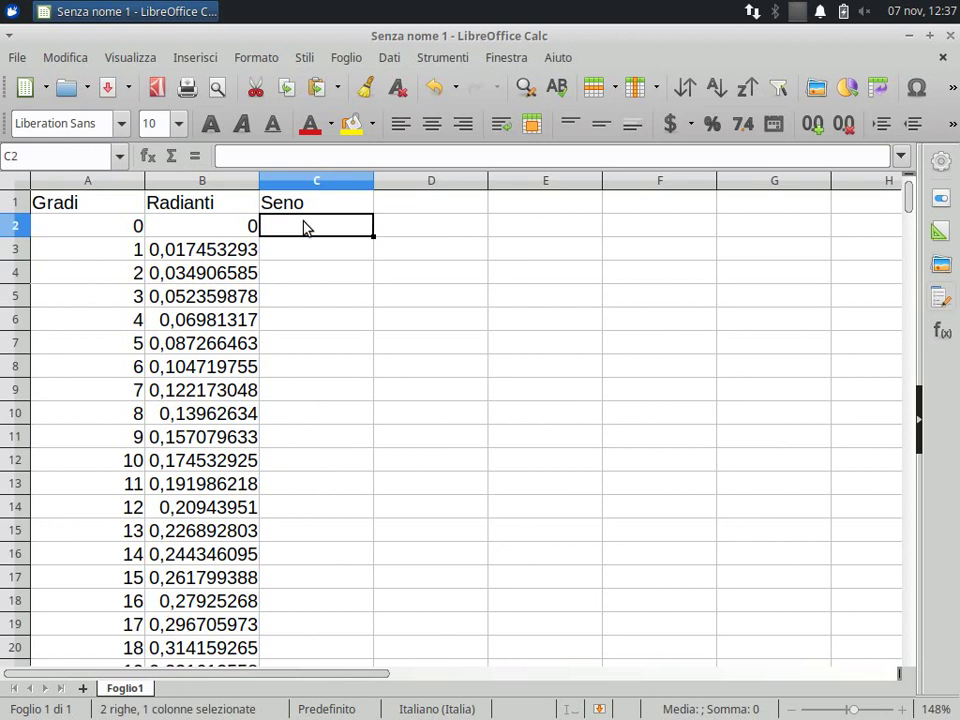
{"action": "type", "text": "=se"}
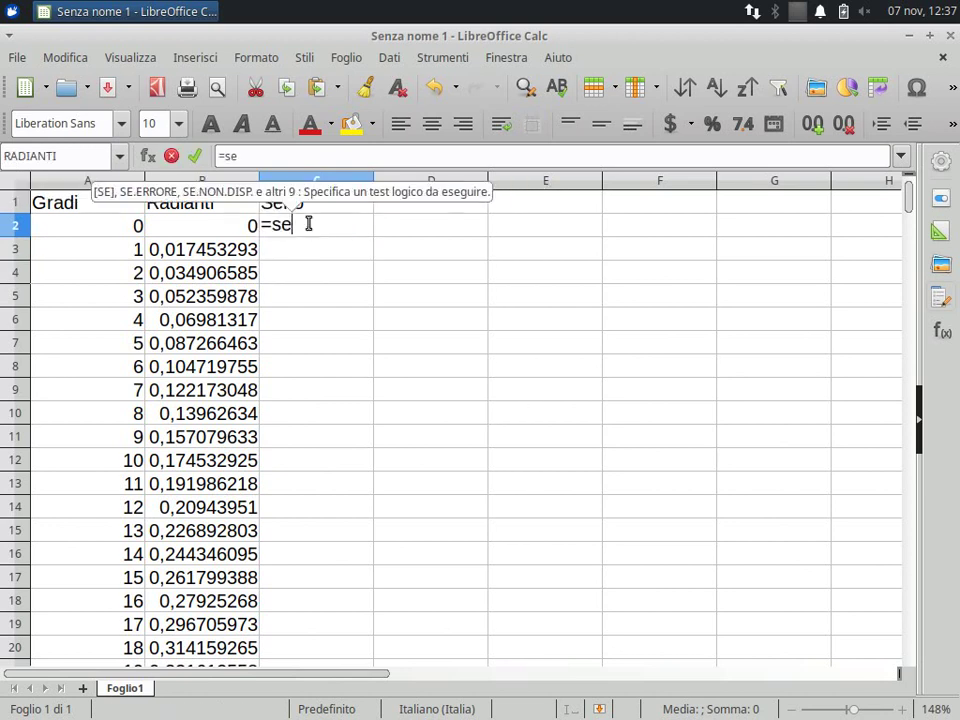
{"action": "type", "text": "n"}
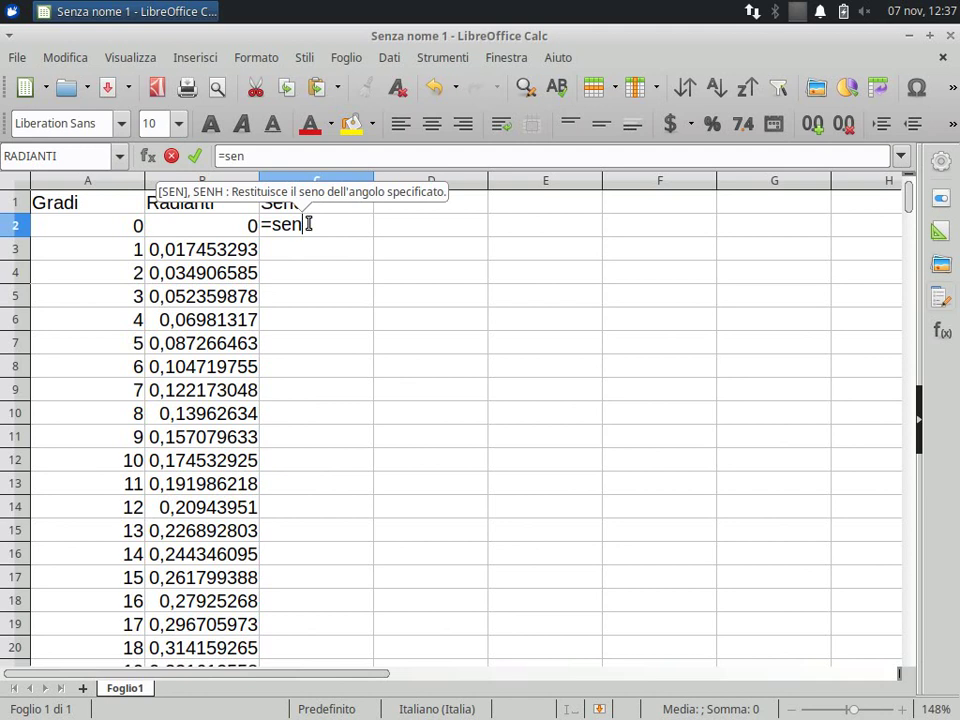
{"action": "type", "text": "("}
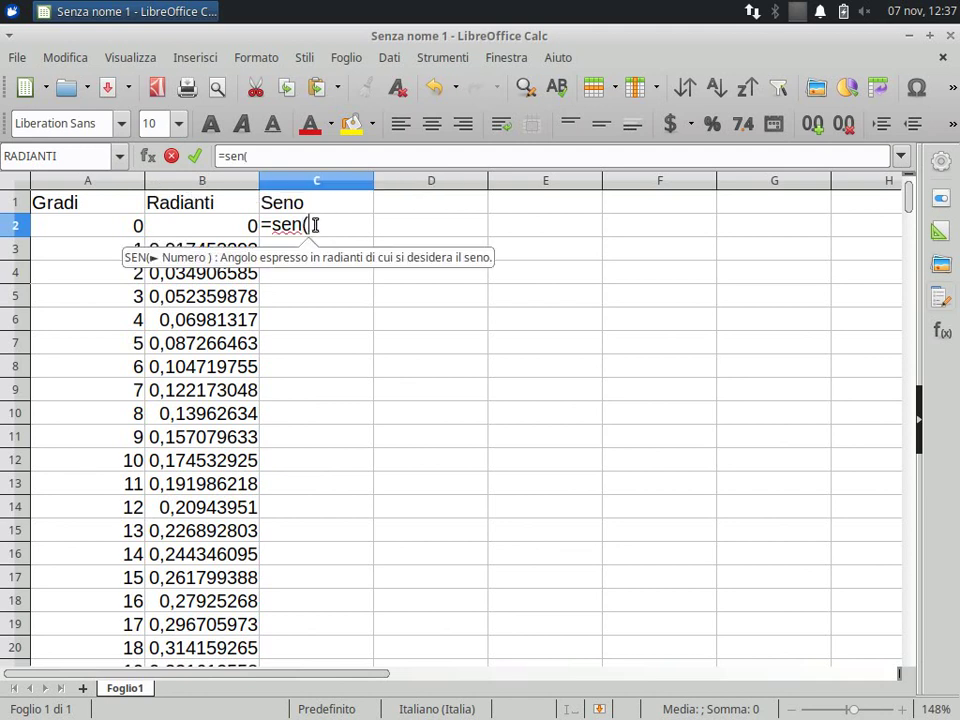
{"action": "left_click", "coordinate": [207, 223]}
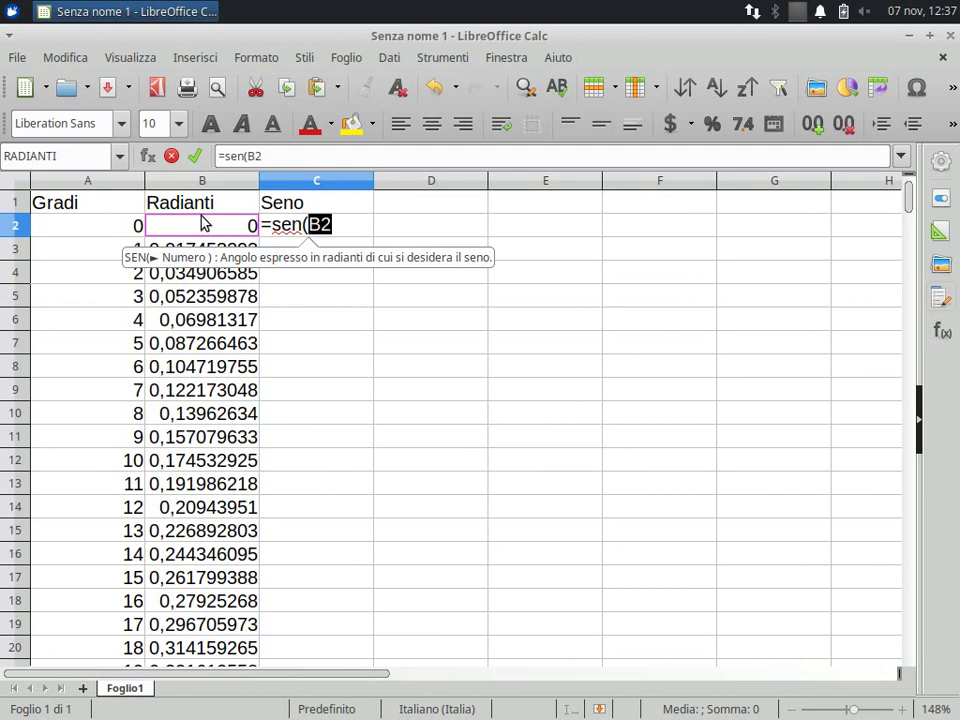
{"action": "type", "text": ")"}
{"action": "key", "text": "Return"}
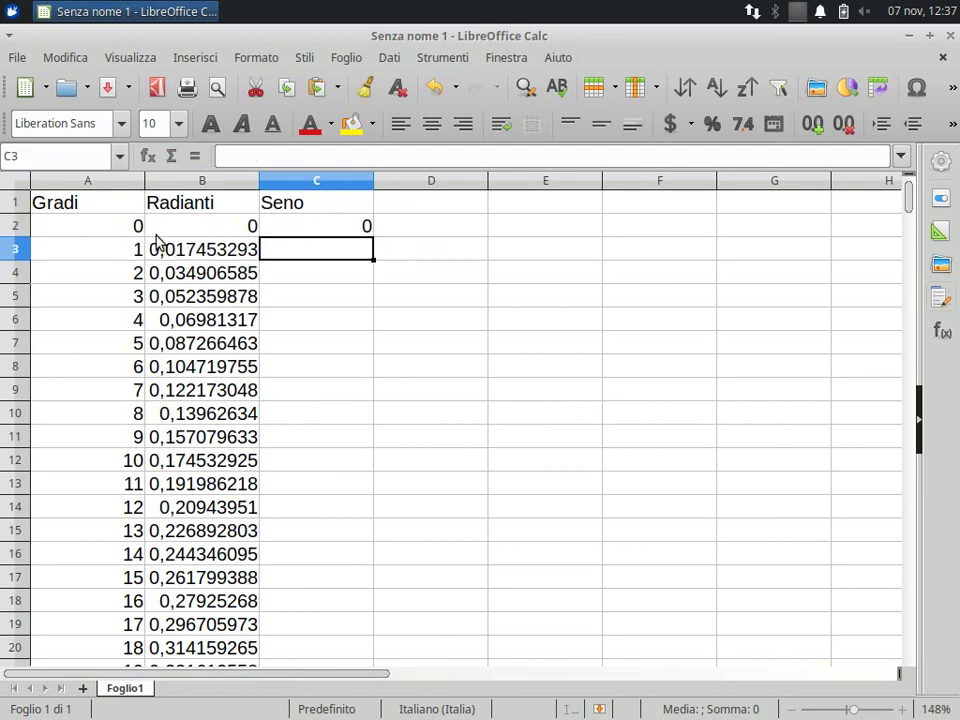
{"action": "left_click", "coordinate": [350, 223]}
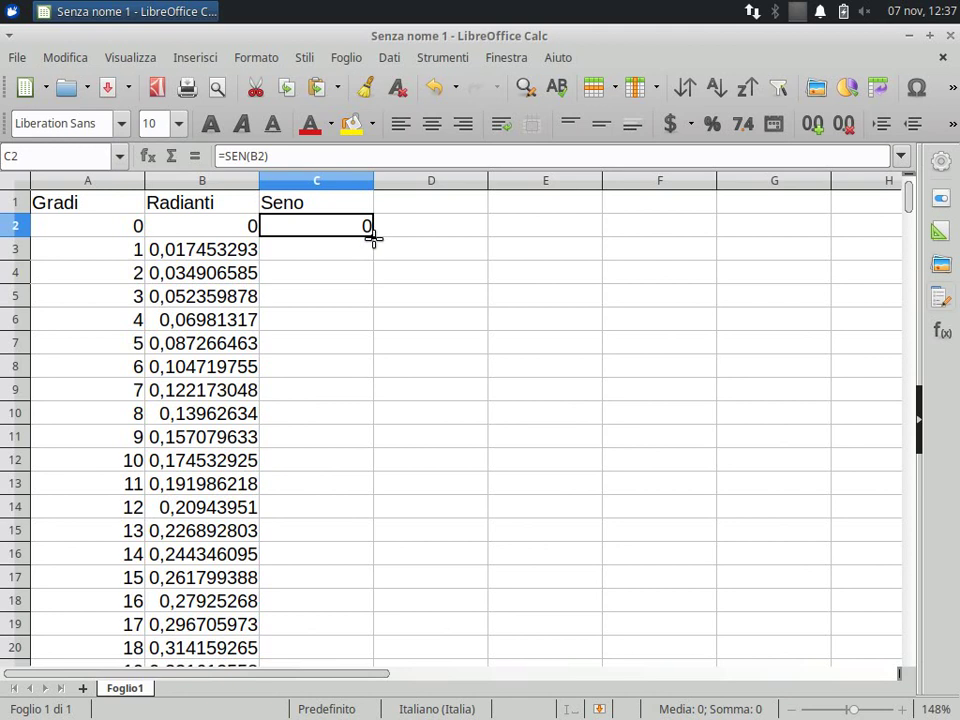
{"action": "double_click", "coordinate": [372, 233]}
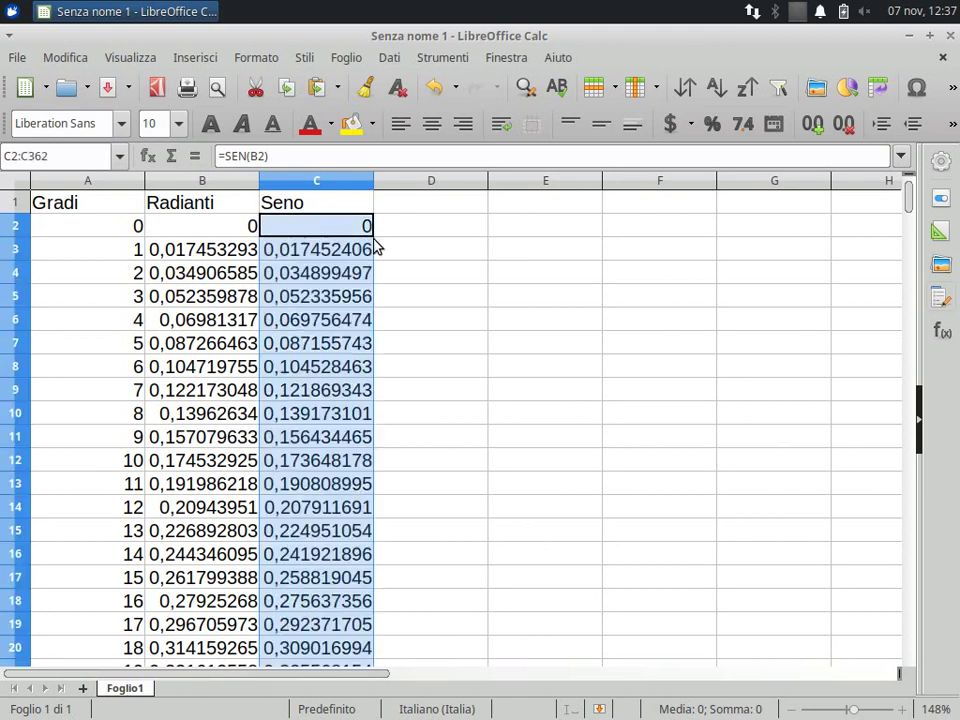
{"action": "left_click", "coordinate": [317, 212]}
{"action": "left_click", "coordinate": [328, 231]}
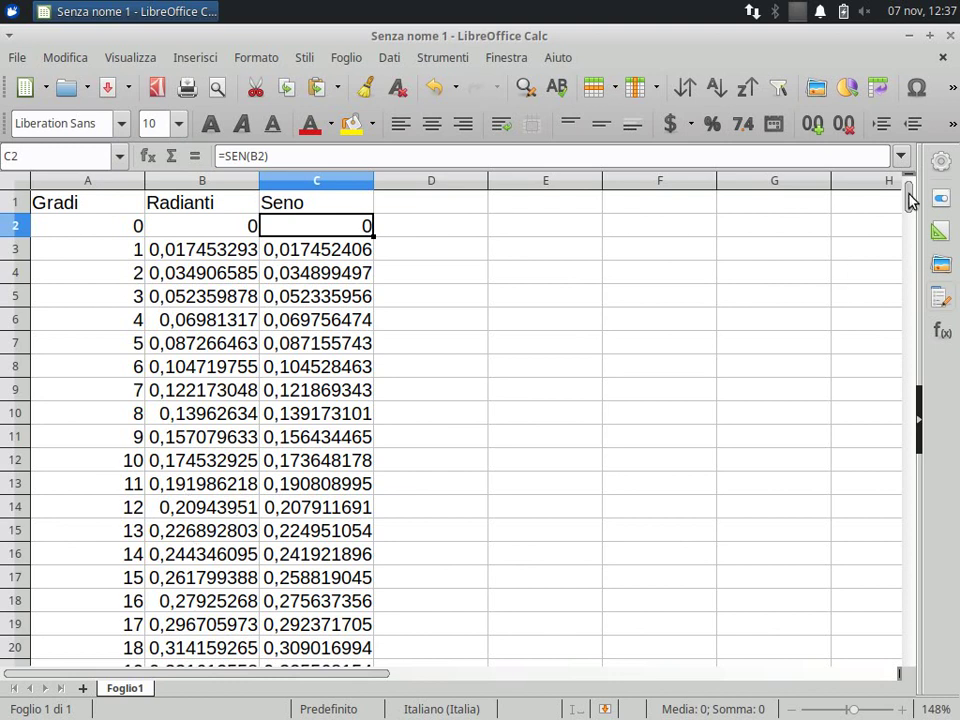
{"action": "left_click_drag", "start_coordinate": [912, 198], "coordinate": [943, 290]}
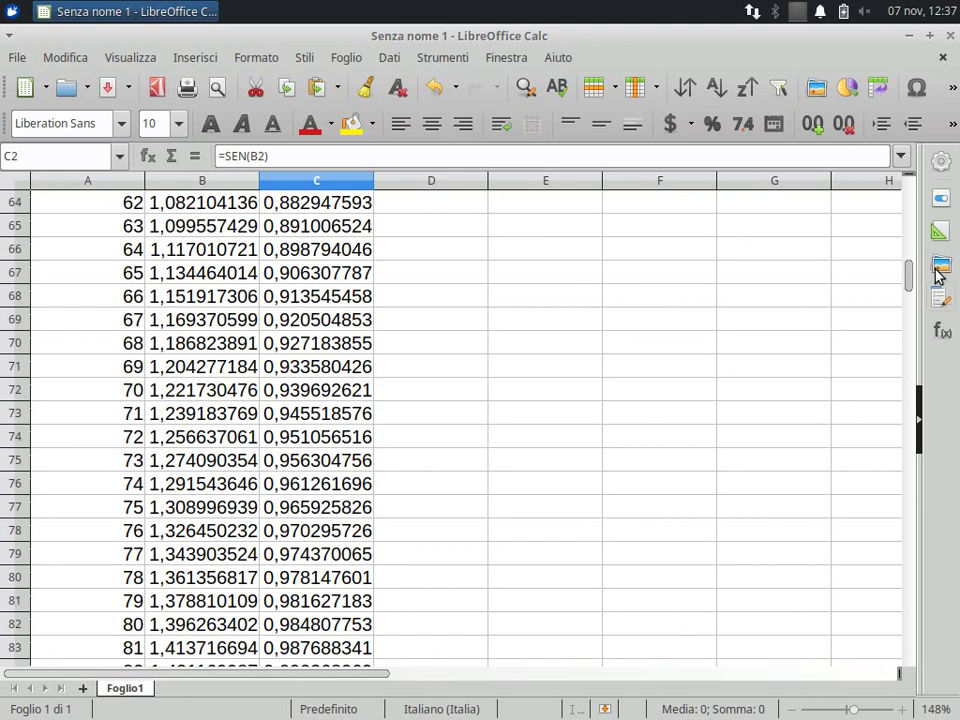
{"action": "scroll", "coordinate": [906, 313], "scroll_direction": "up", "scroll_amount": 1}
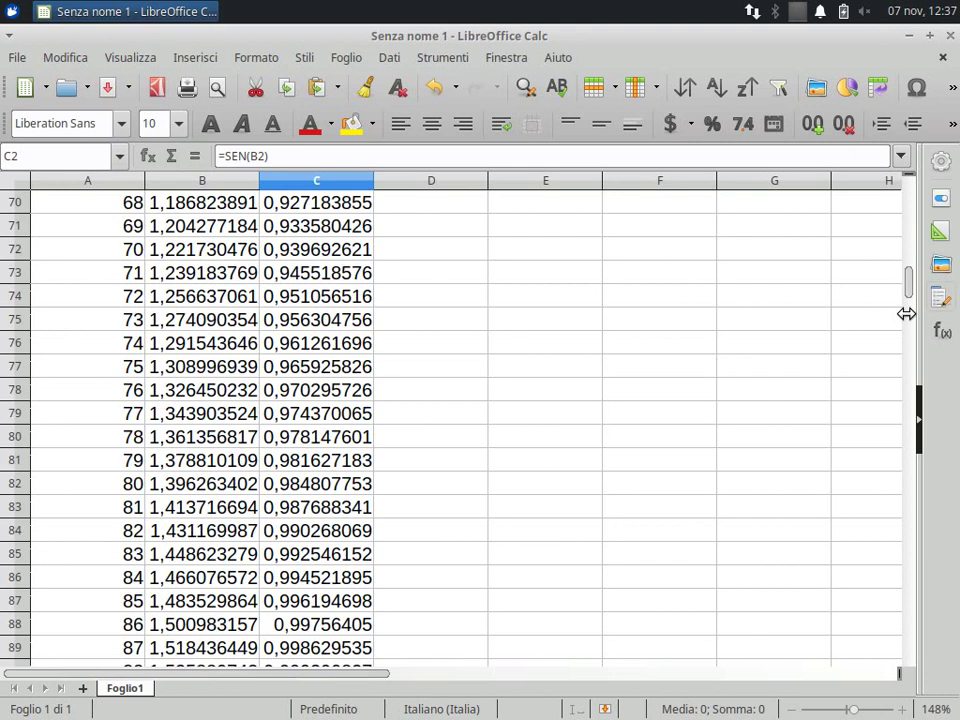
{"action": "scroll", "coordinate": [335, 507], "scroll_direction": "down", "scroll_amount": 7}
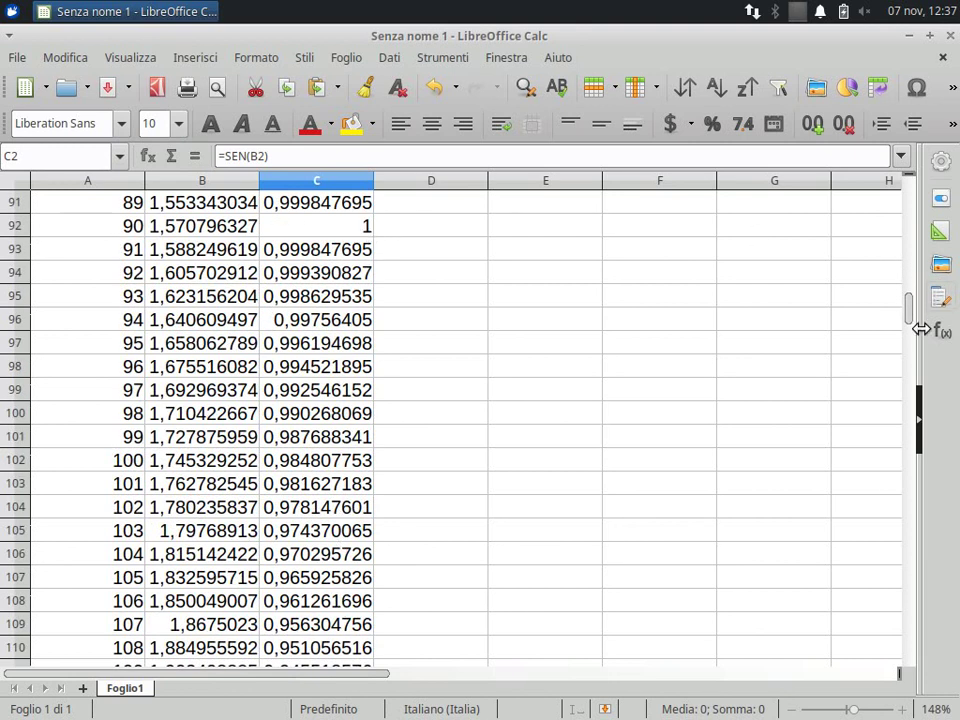
{"action": "left_click_drag", "start_coordinate": [911, 313], "coordinate": [917, 163]}
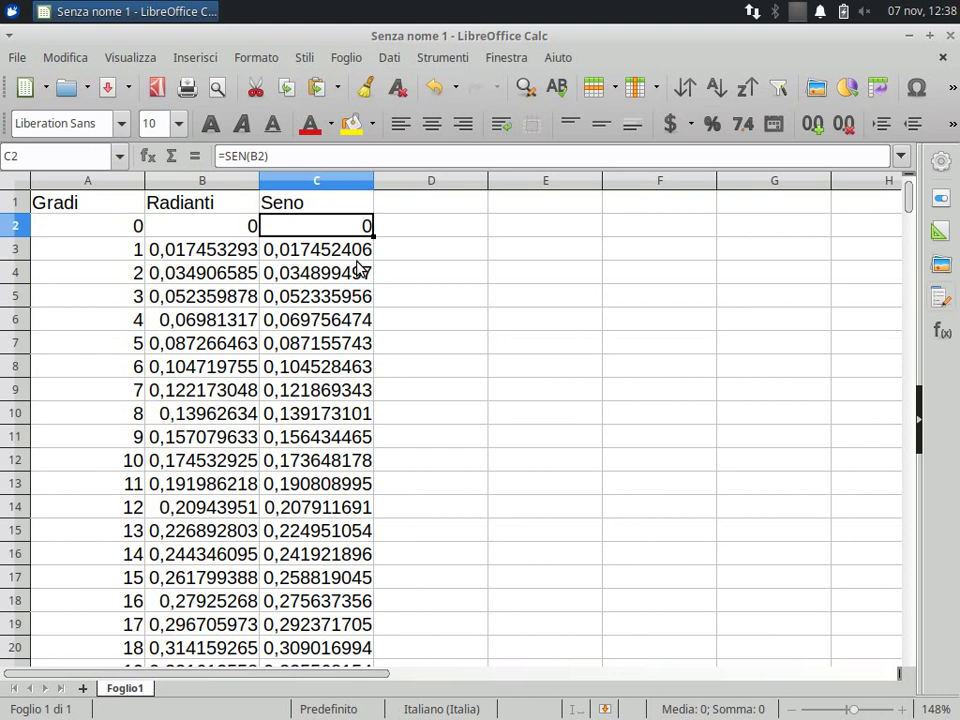
{"action": "left_click", "coordinate": [324, 182]}
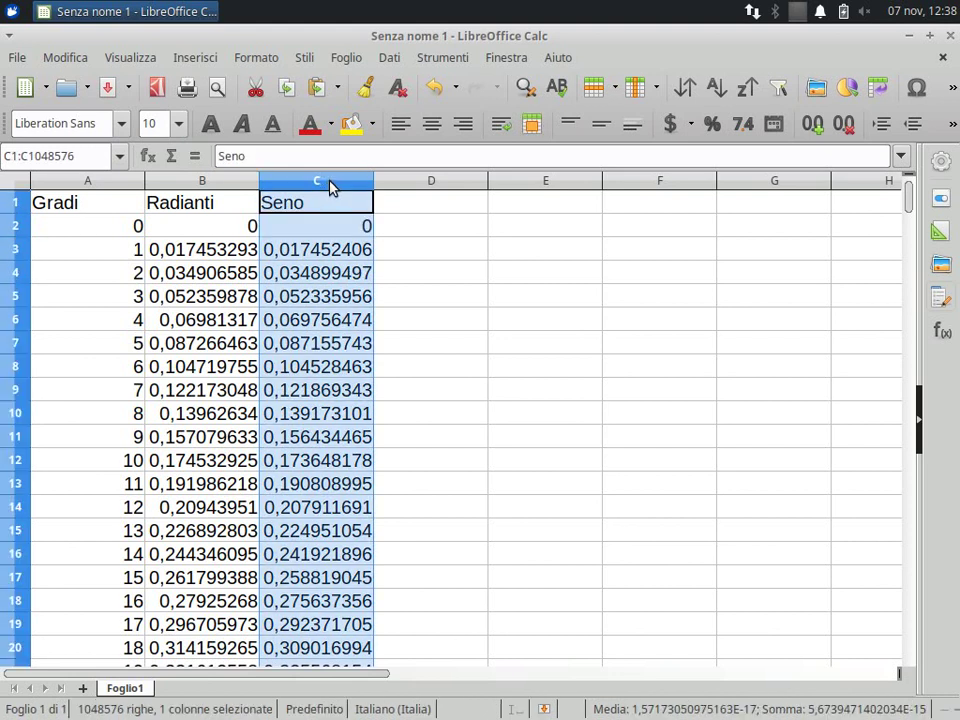
Step: Create a lines-only line chart of the Seno column through the Chart Wizard
{"action": "left_click", "coordinate": [847, 89]}
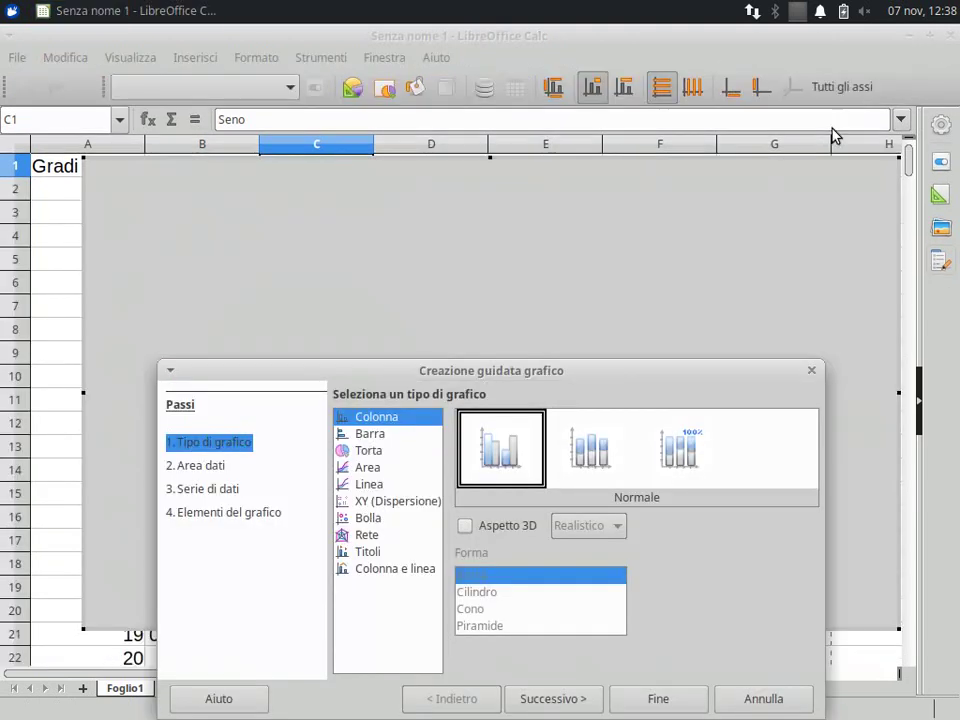
{"action": "left_click_drag", "start_coordinate": [603, 372], "coordinate": [594, 201]}
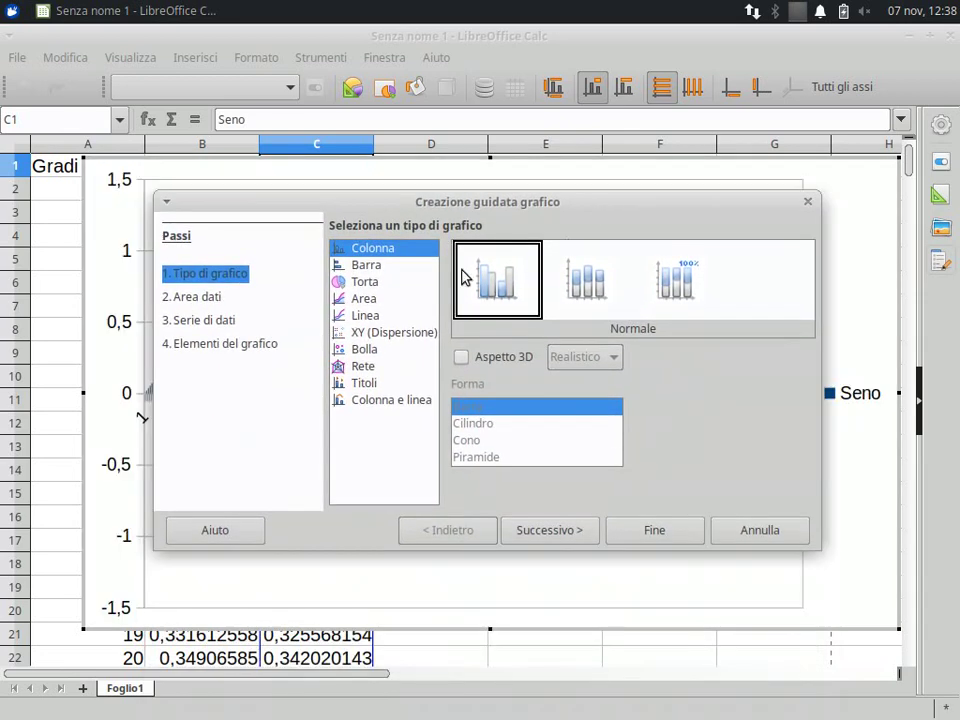
{"action": "left_click", "coordinate": [365, 317]}
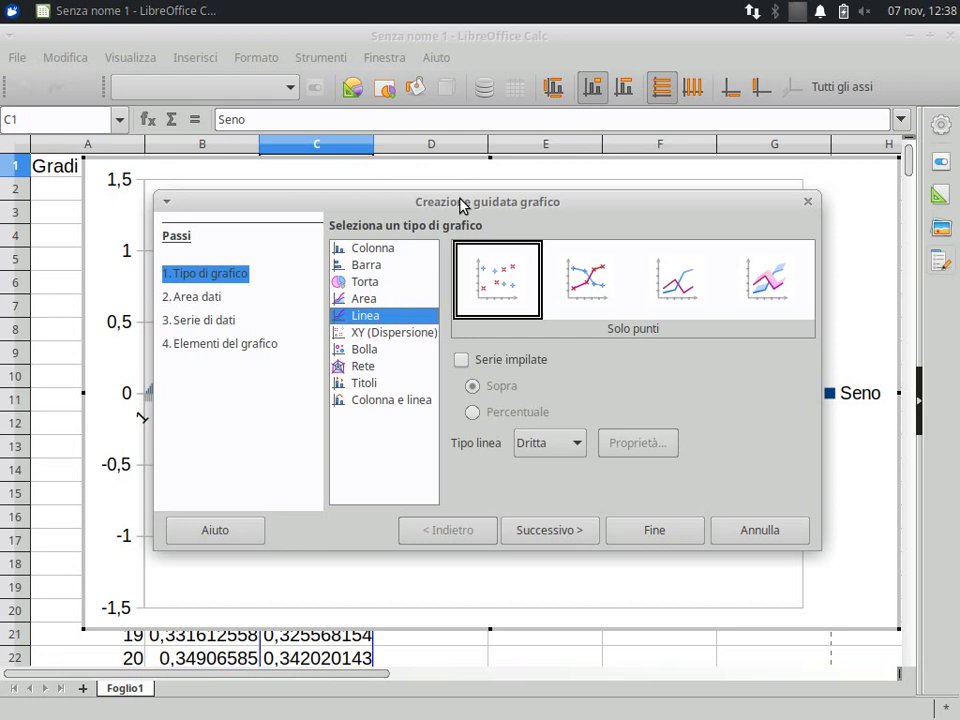
{"action": "mouse_move", "coordinate": [463, 203]}
{"action": "left_mouse_down"}
{"action": "mouse_move", "coordinate": [439, 292]}
{"action": "mouse_move", "coordinate": [433, 247]}
{"action": "left_mouse_up"}
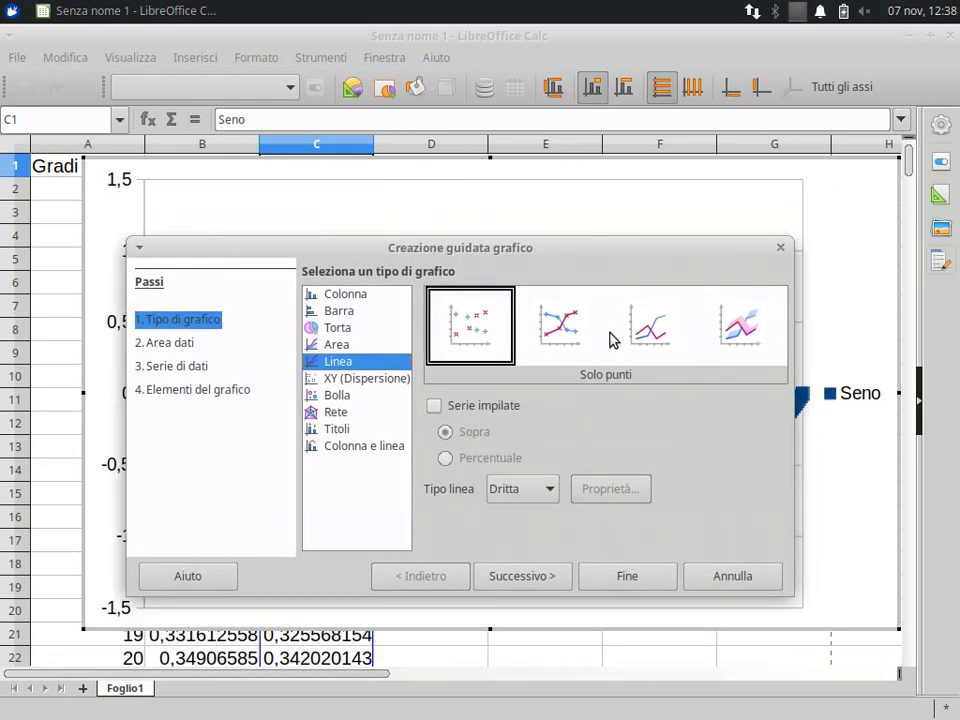
{"action": "left_click", "coordinate": [657, 330]}
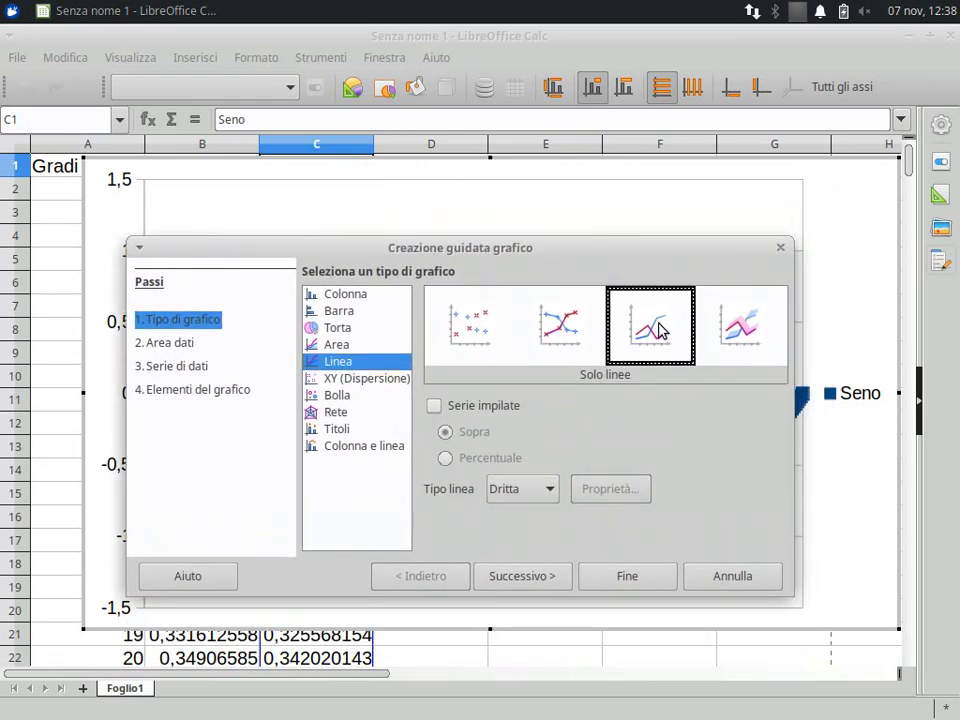
{"action": "left_click", "coordinate": [541, 583]}
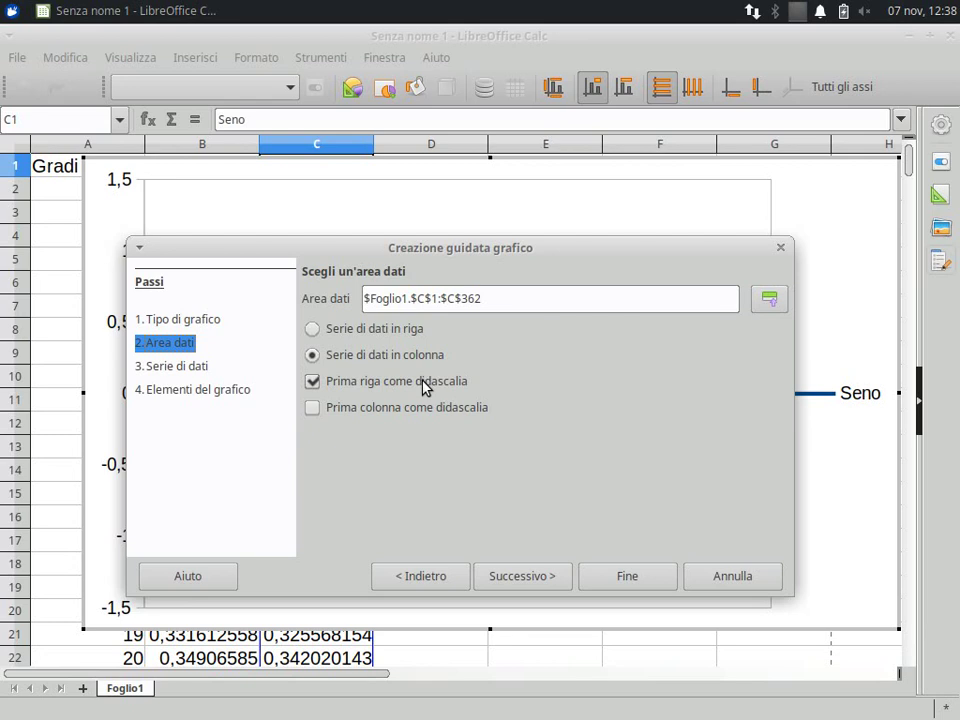
{"action": "left_click", "coordinate": [528, 580]}
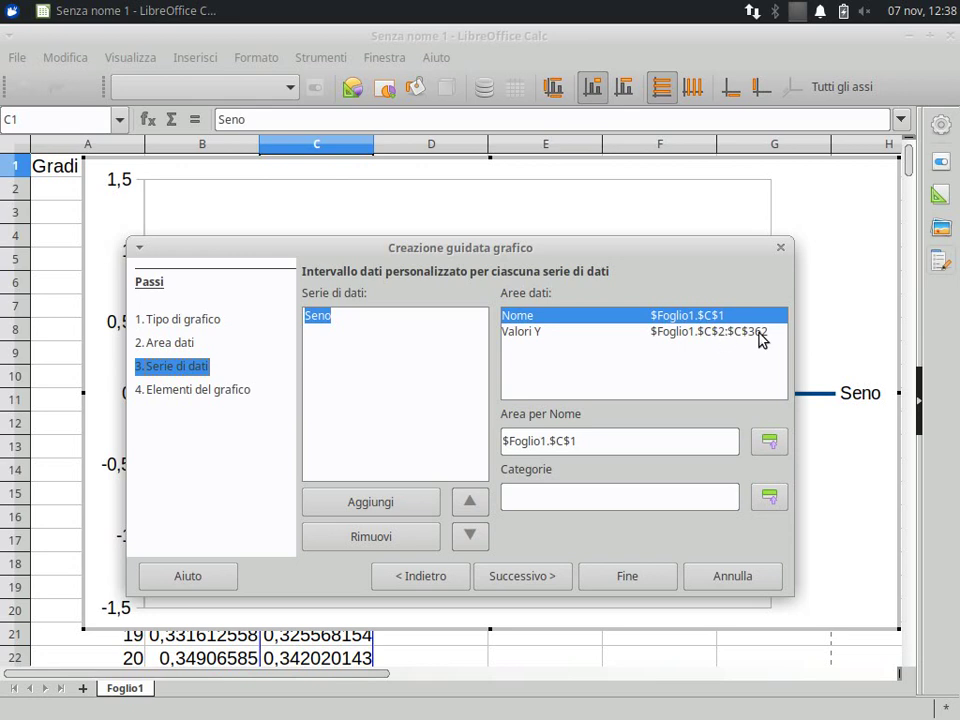
{"action": "left_click", "coordinate": [527, 577]}
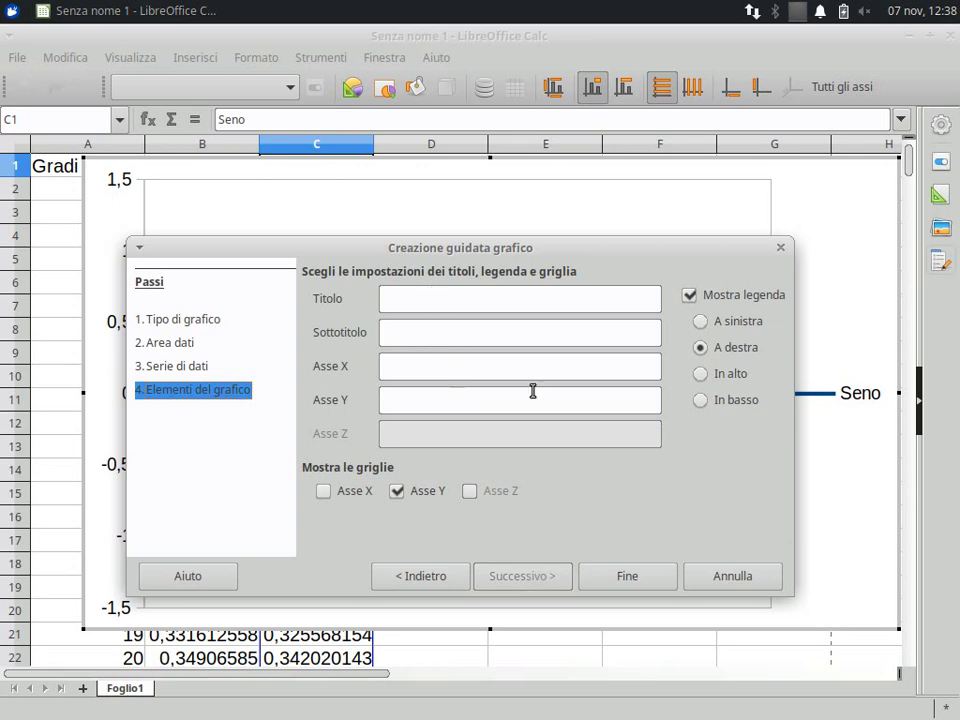
{"action": "left_click", "coordinate": [619, 578]}
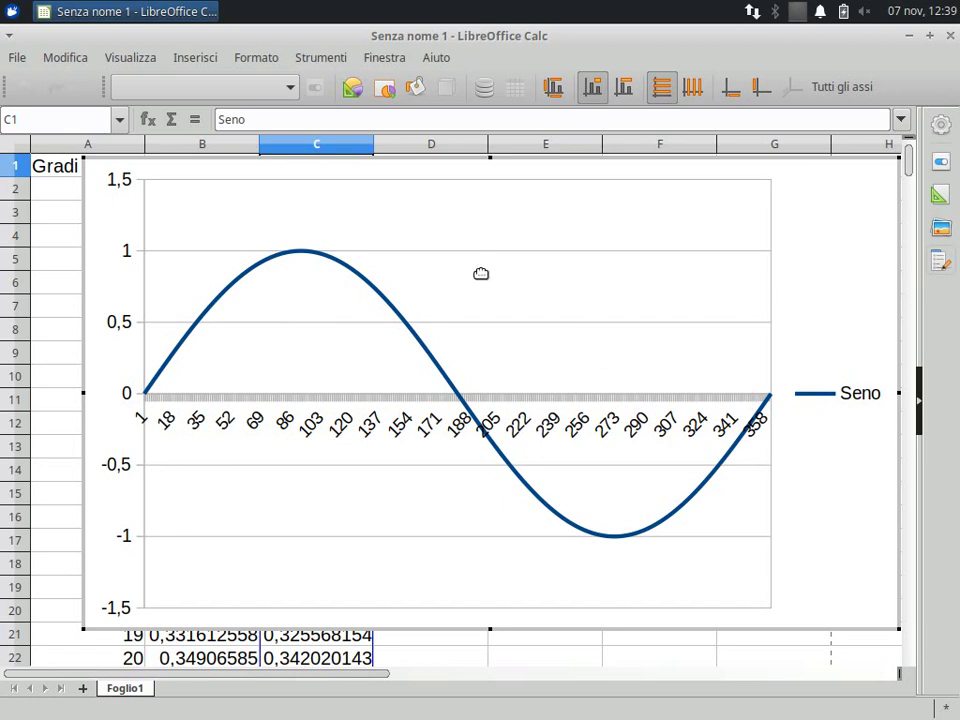
Step: Cut the sine chart out of the data sheet
{"action": "left_click", "coordinate": [416, 276]}
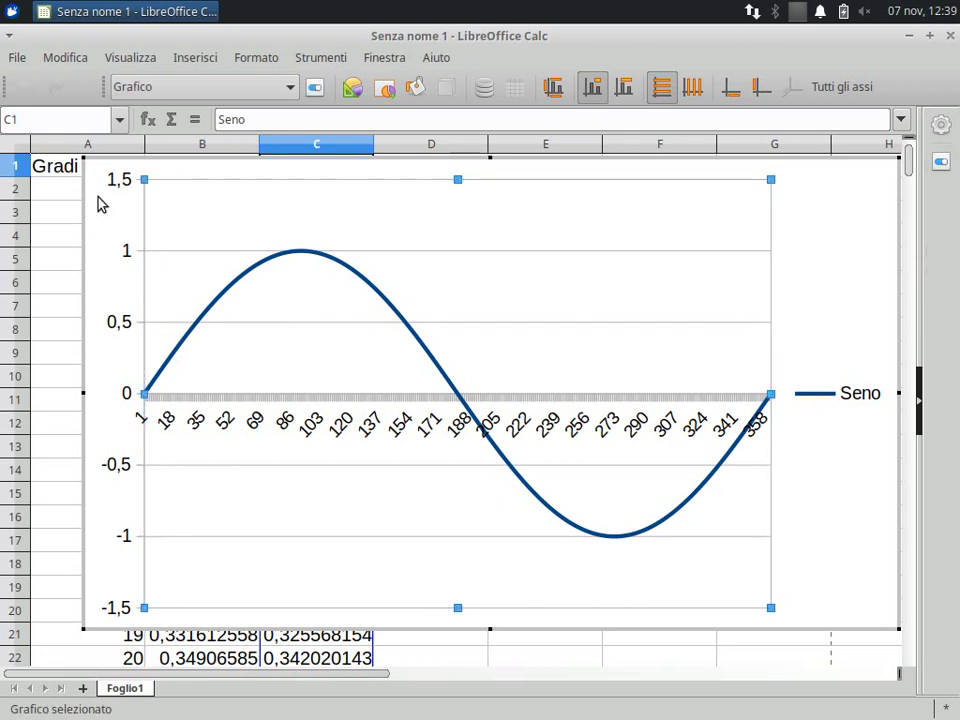
{"action": "left_click", "coordinate": [784, 660]}
{"action": "left_click", "coordinate": [836, 499]}
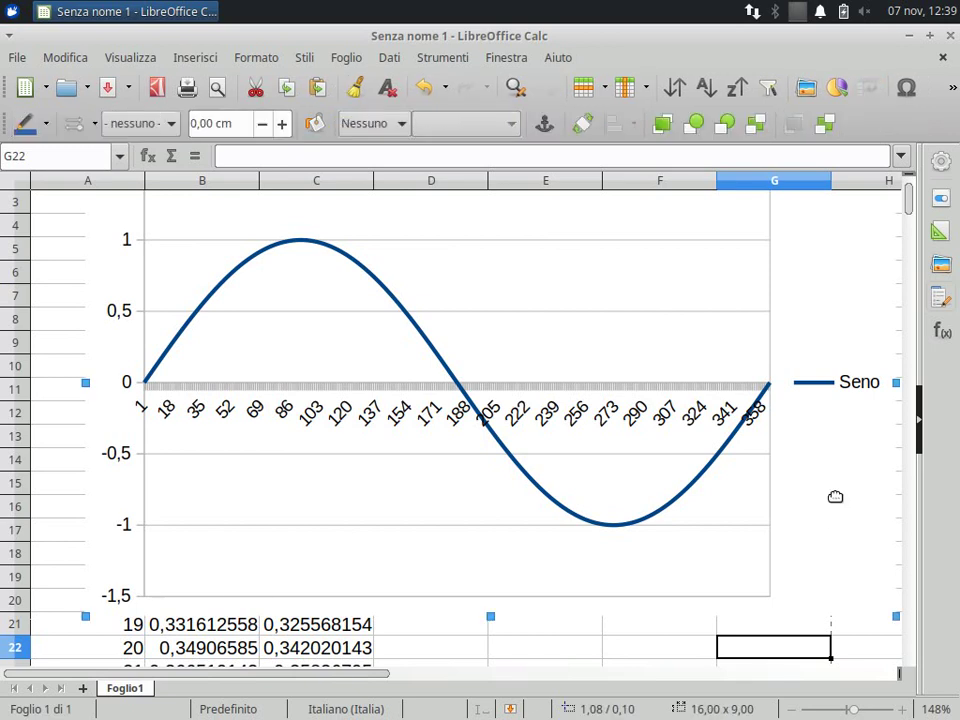
{"action": "right_click", "coordinate": [571, 324]}
{"action": "left_click", "coordinate": [593, 335]}
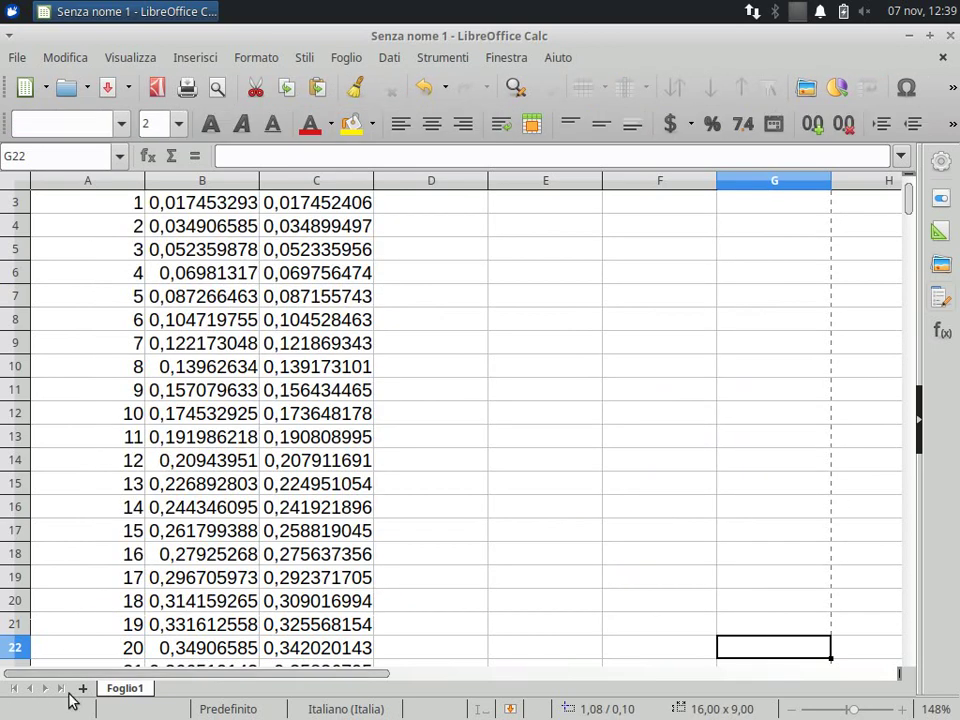
Step: Add a sheet named Grafici, rename the first sheet Valori, and show Grafici
{"action": "left_click", "coordinate": [83, 688]}
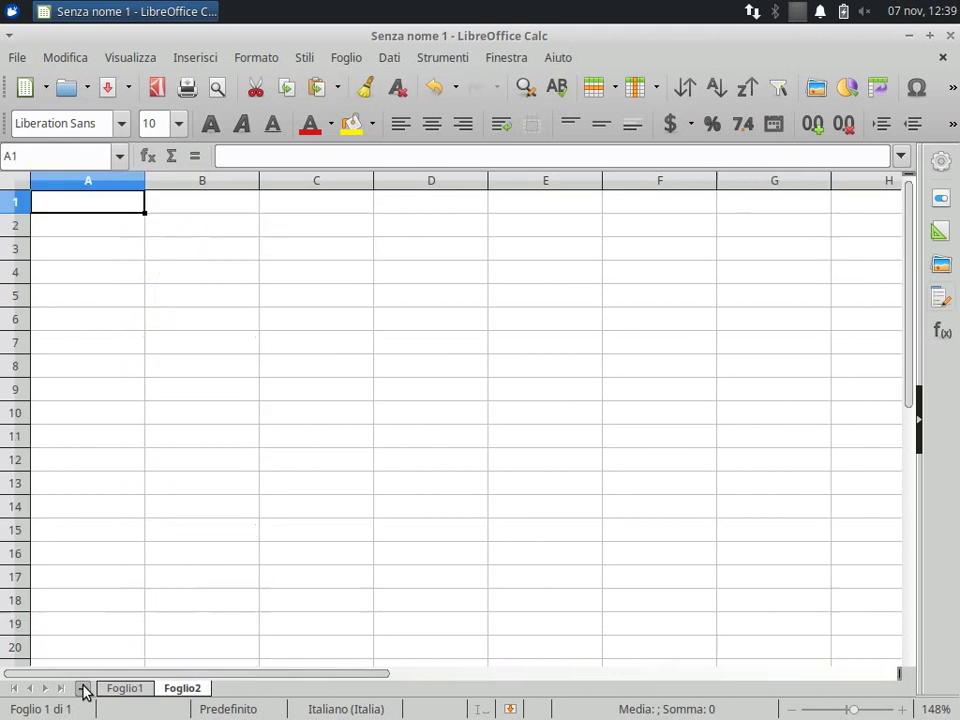
{"action": "double_click", "coordinate": [183, 690]}
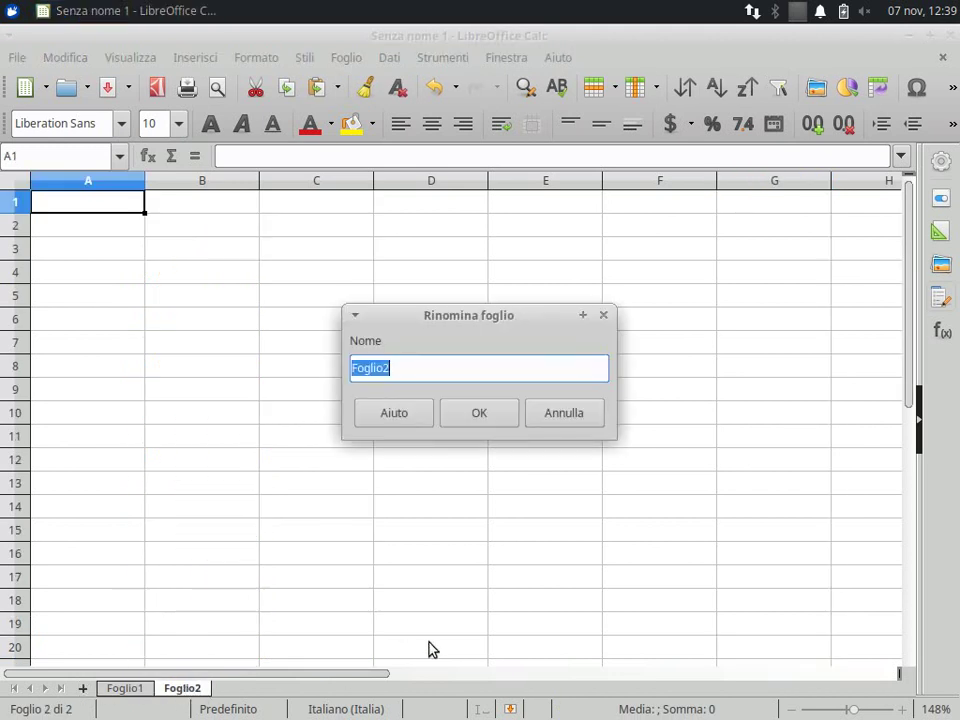
{"action": "type", "text": "gr"}
{"action": "key", "text": "Return"}
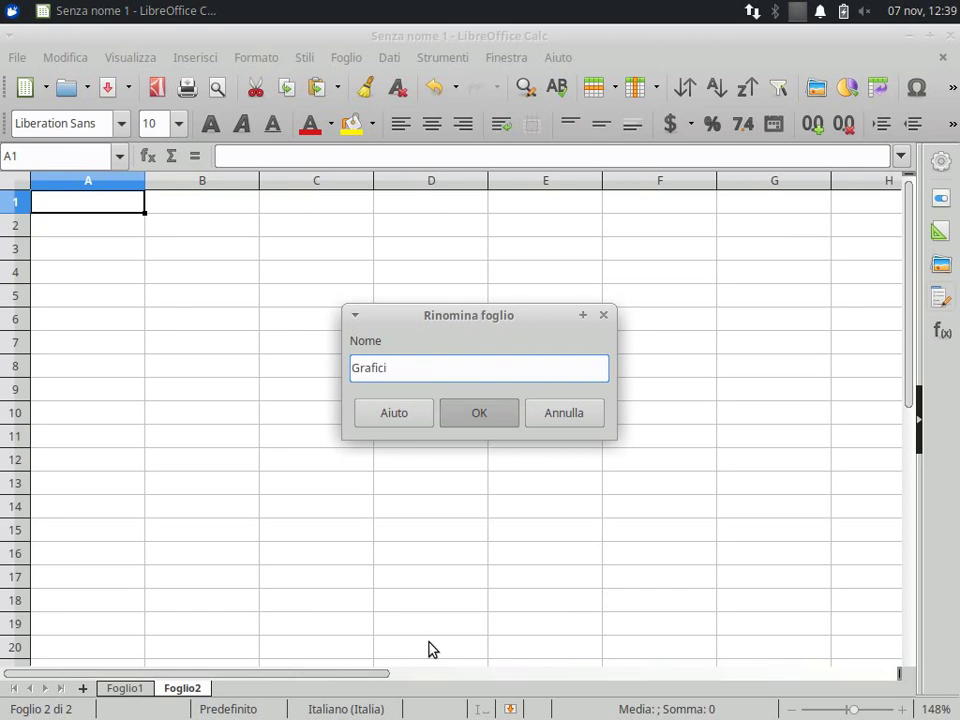
{"action": "double_click", "coordinate": [117, 690]}
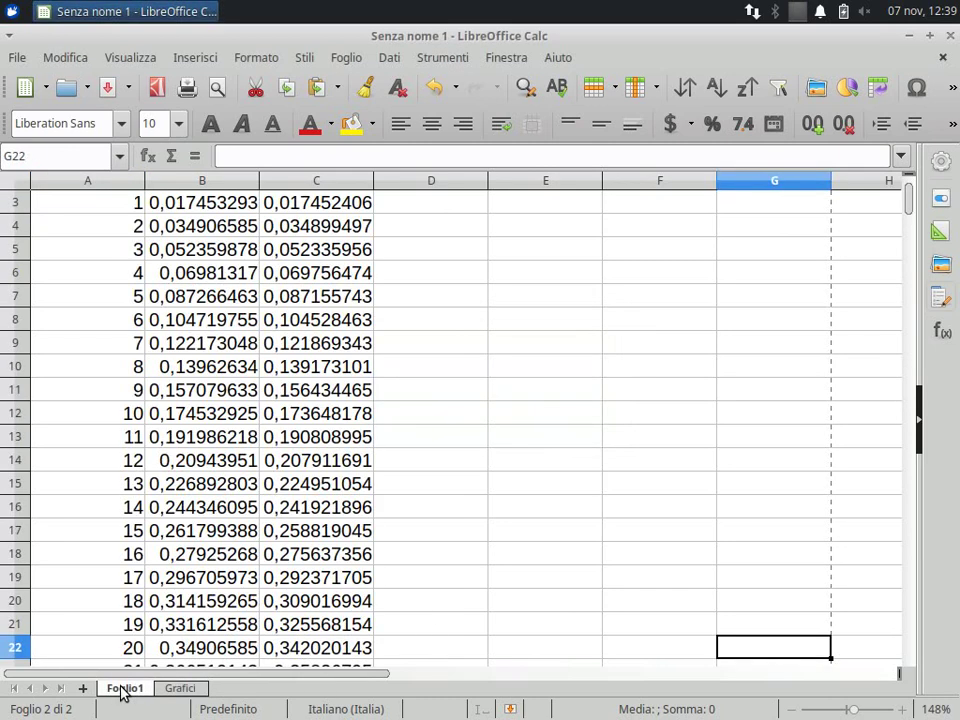
{"action": "type", "text": "Valori"}
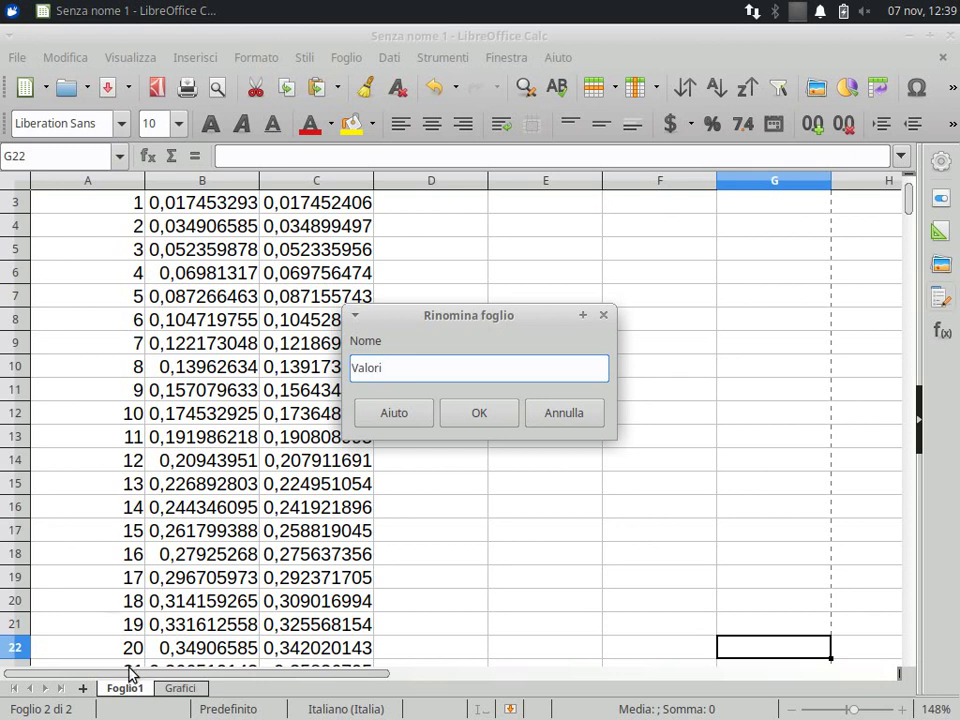
{"action": "key", "text": "Return"}
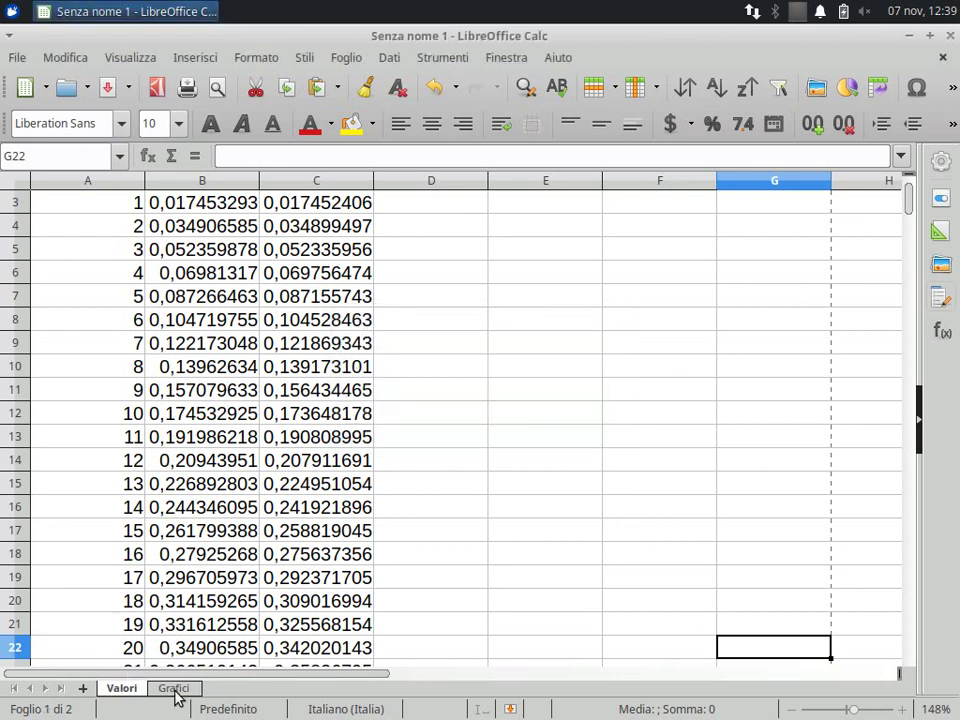
{"action": "left_click", "coordinate": [178, 689]}
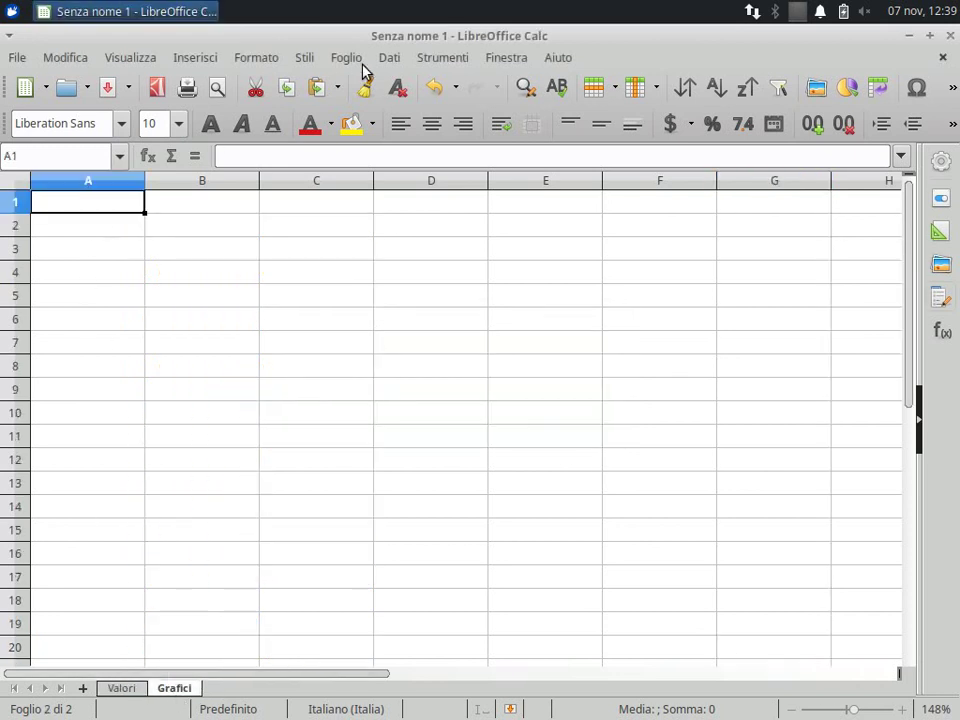
Step: Paste the sine chart into Grafici, then enter the heading Coseno in Valori's D1
{"action": "left_click", "coordinate": [319, 90]}
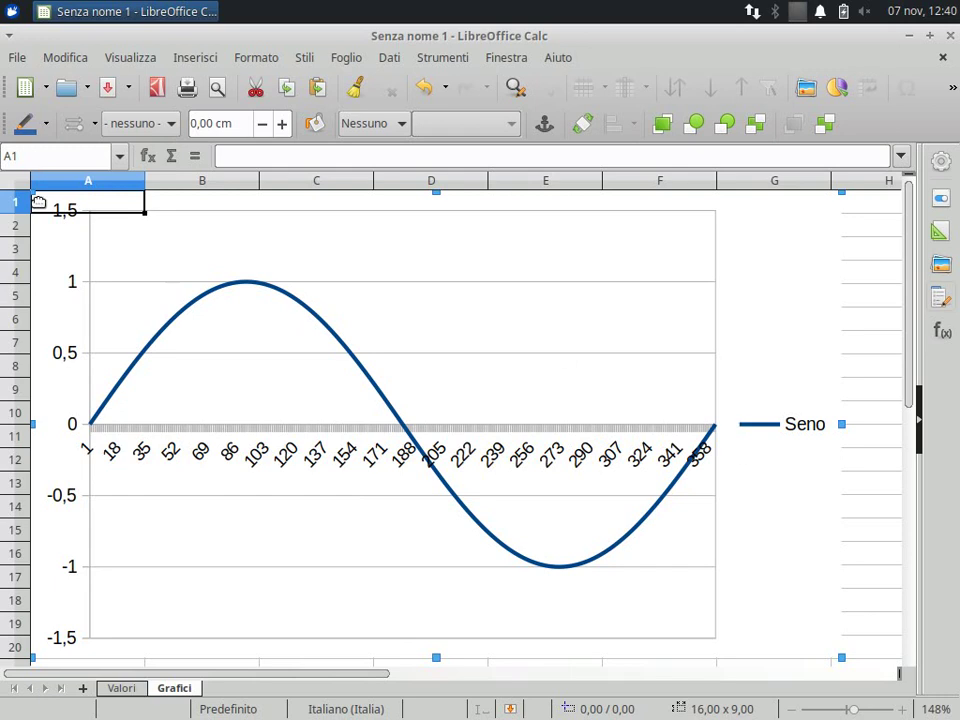
{"action": "left_click", "coordinate": [118, 689]}
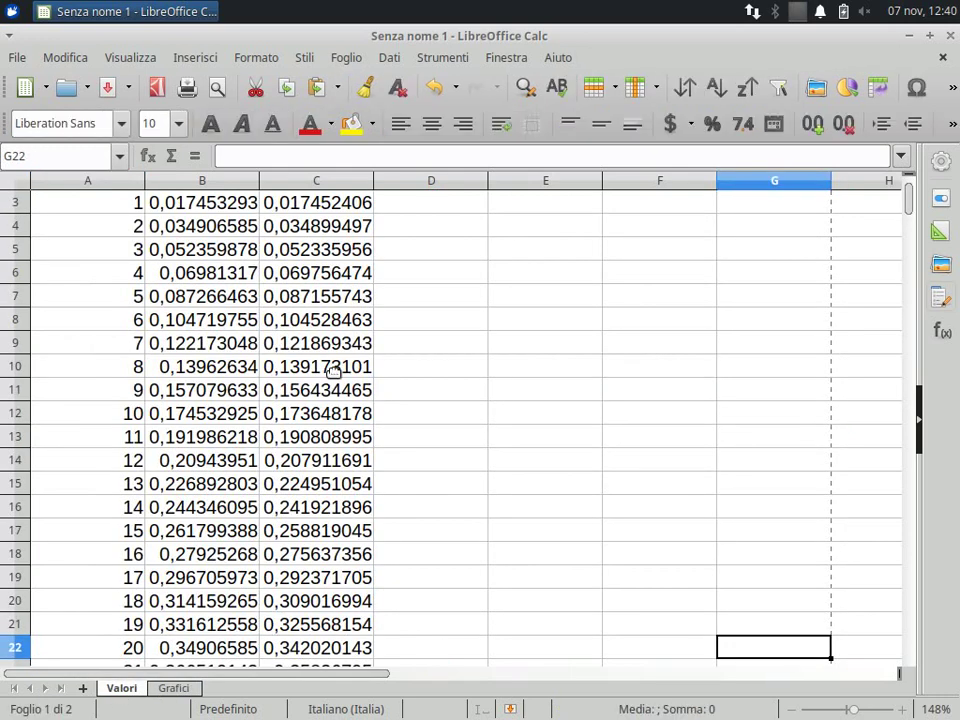
{"action": "left_click_drag", "start_coordinate": [910, 204], "coordinate": [906, 180]}
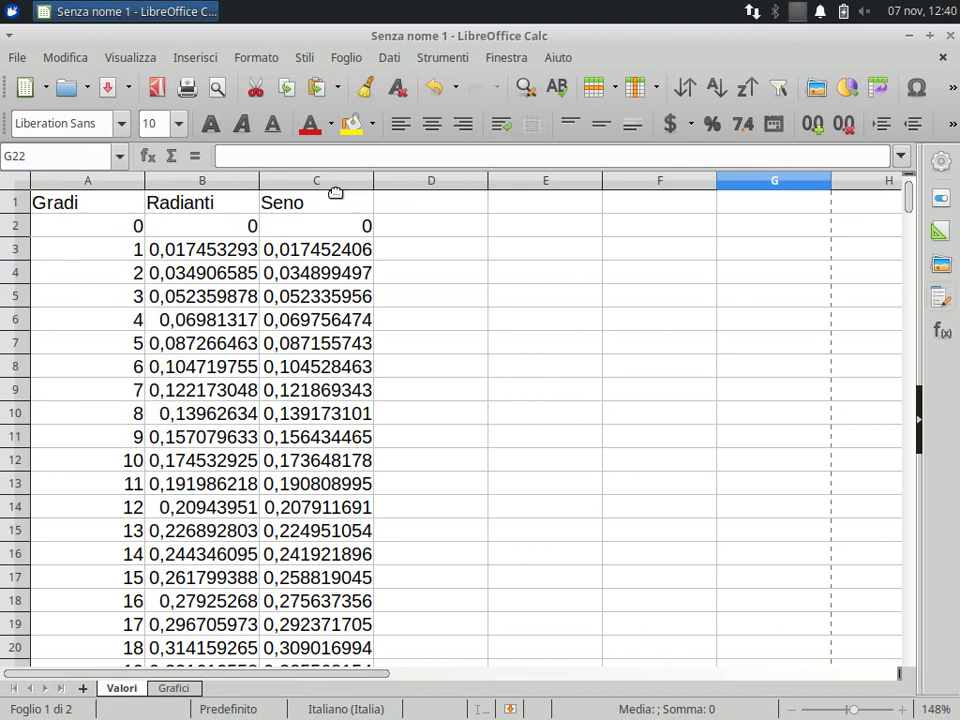
{"action": "left_click", "coordinate": [401, 204]}
{"action": "type", "text": "Co"}
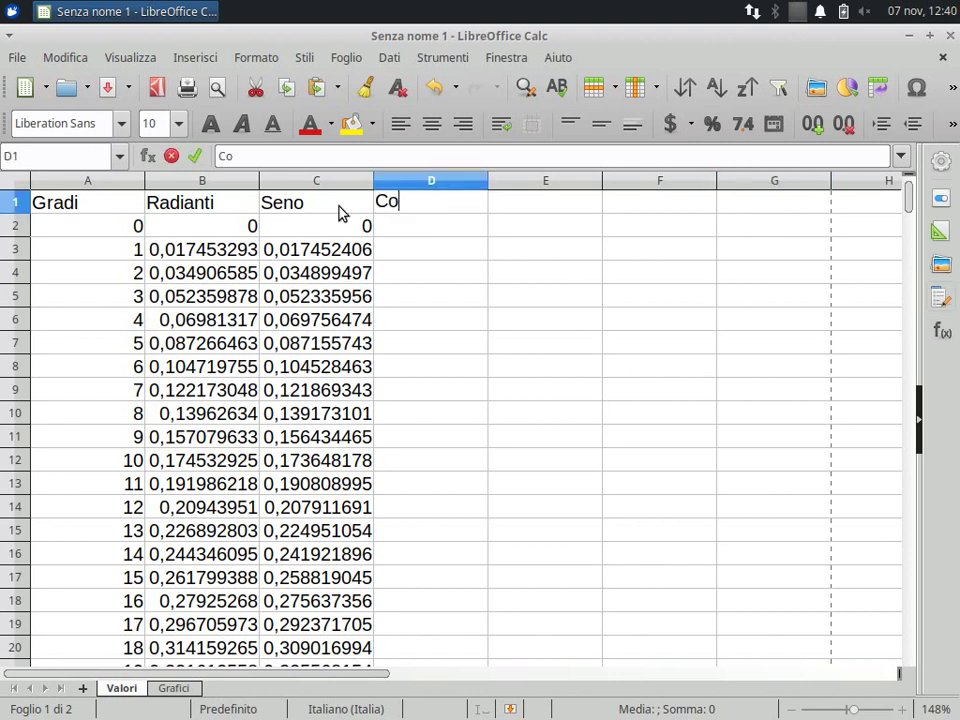
{"action": "type", "text": "seno"}
{"action": "key", "text": "Return"}
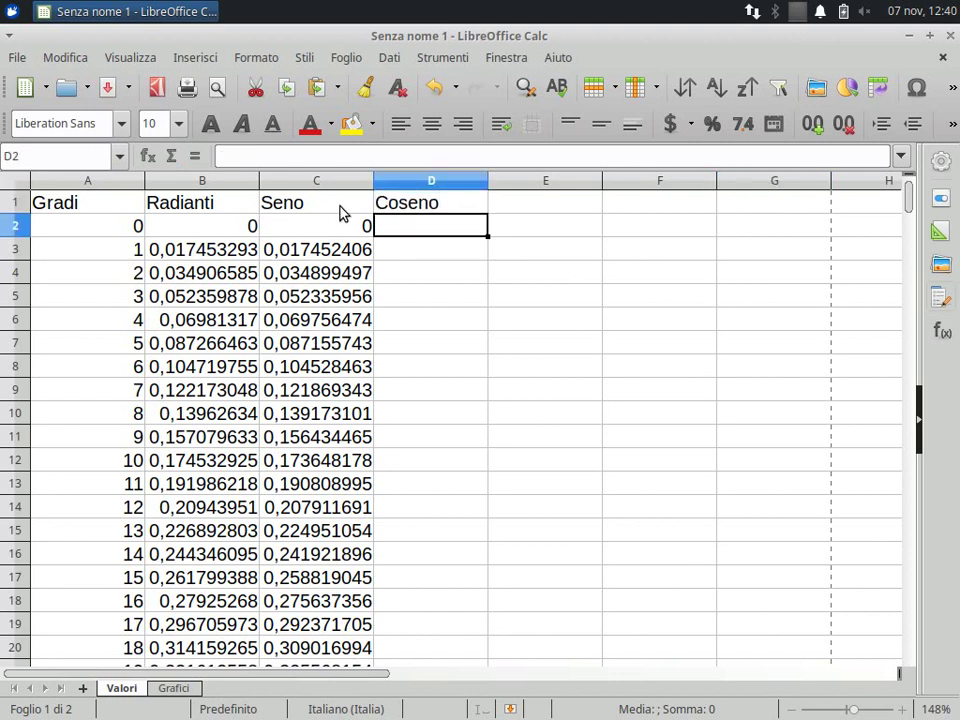
Step: Enter =COS(B2) in D2 and fill it down through D362
{"action": "type", "text": "=cos"}
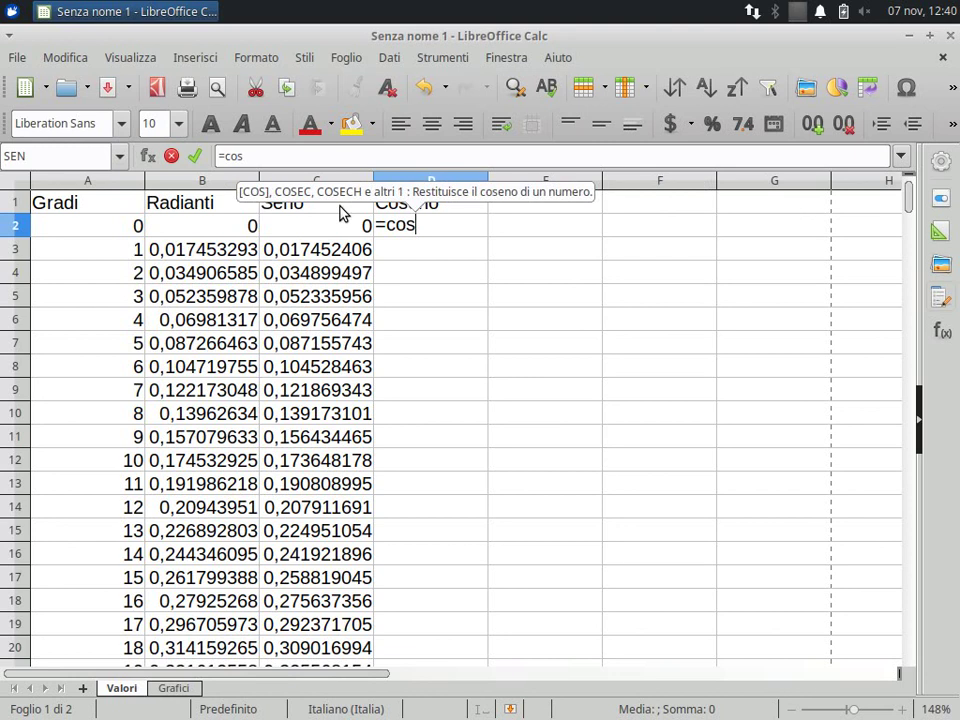
{"action": "type", "text": "("}
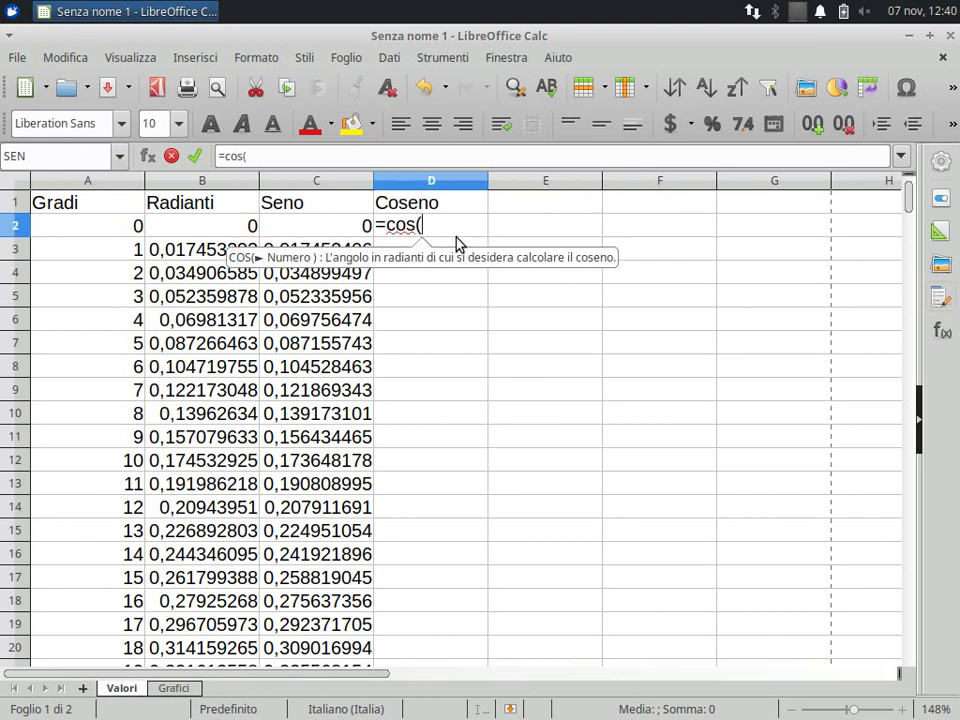
{"action": "left_click", "coordinate": [232, 228]}
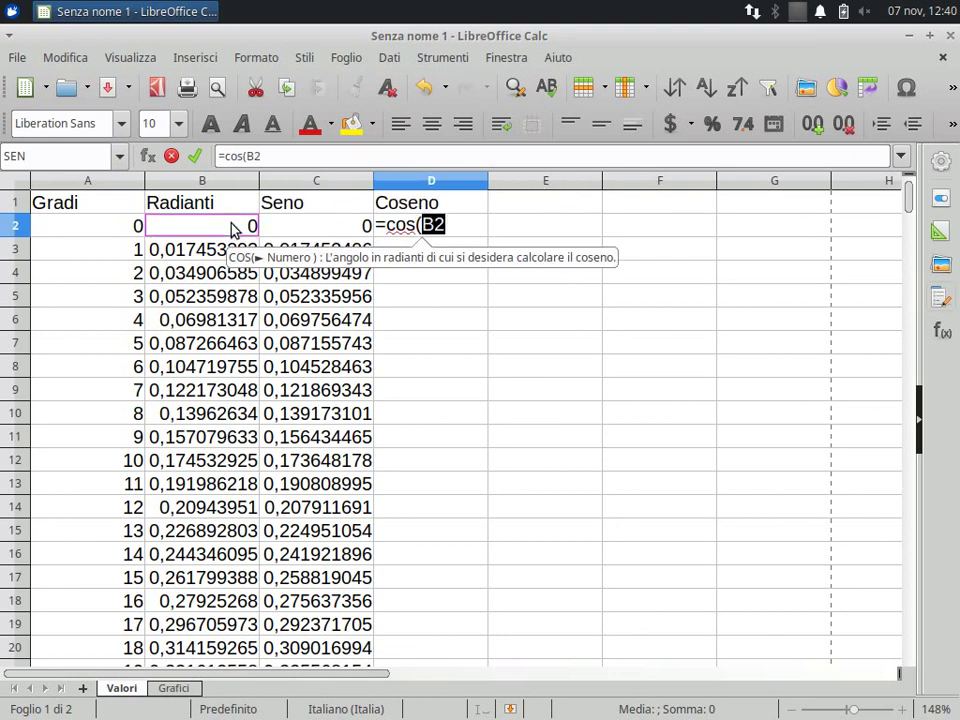
{"action": "type", "text": ")"}
{"action": "key", "text": "Return"}
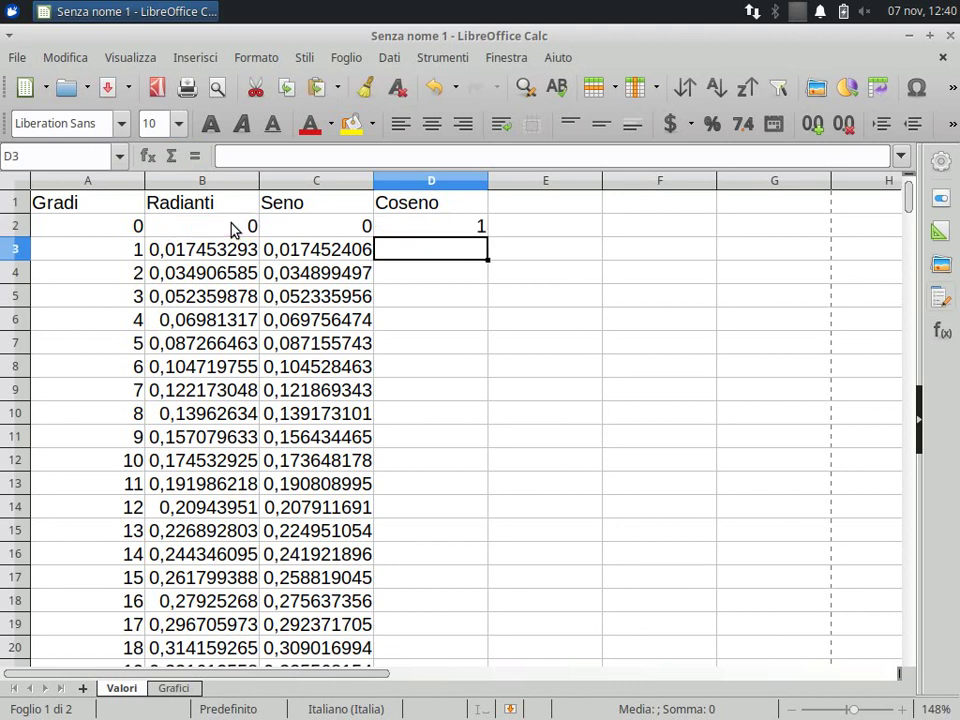
{"action": "left_click", "coordinate": [480, 233]}
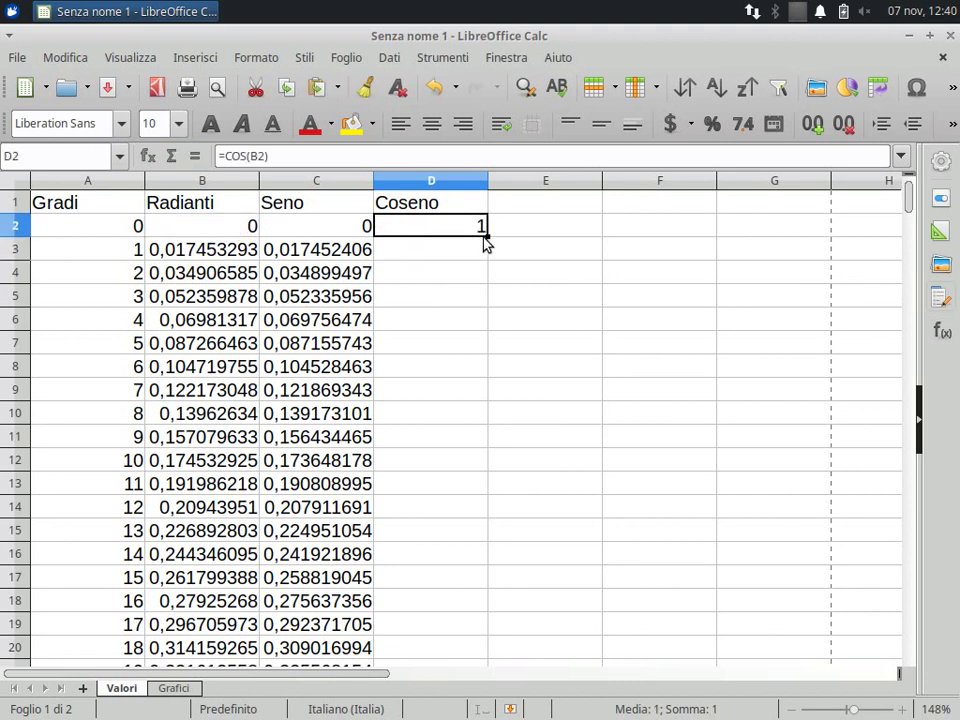
{"action": "double_click", "coordinate": [487, 235]}
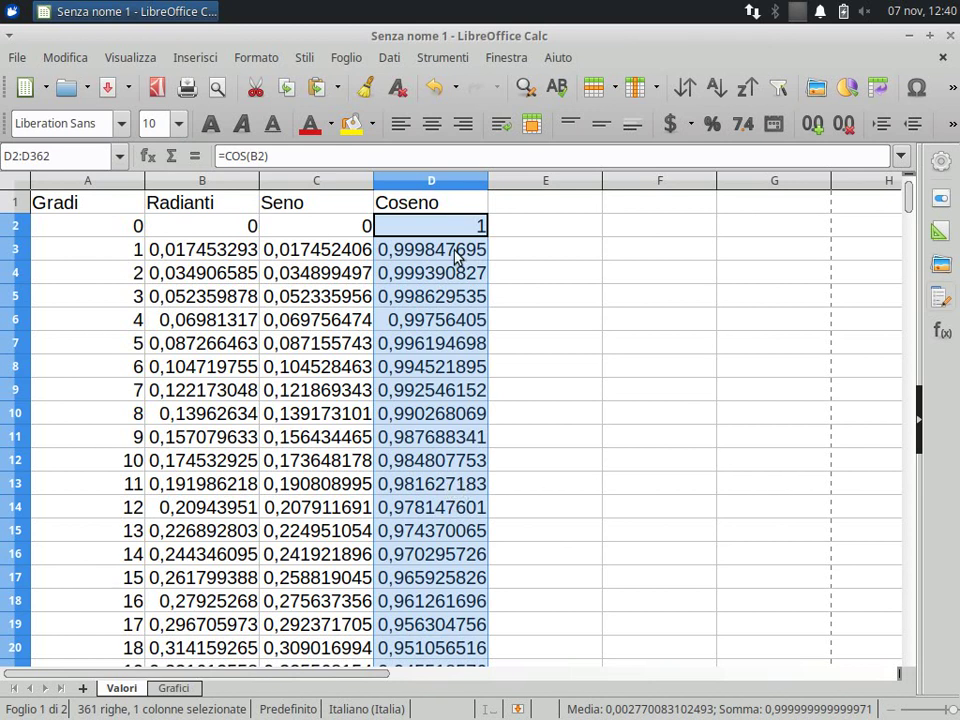
{"action": "left_click", "coordinate": [437, 203]}
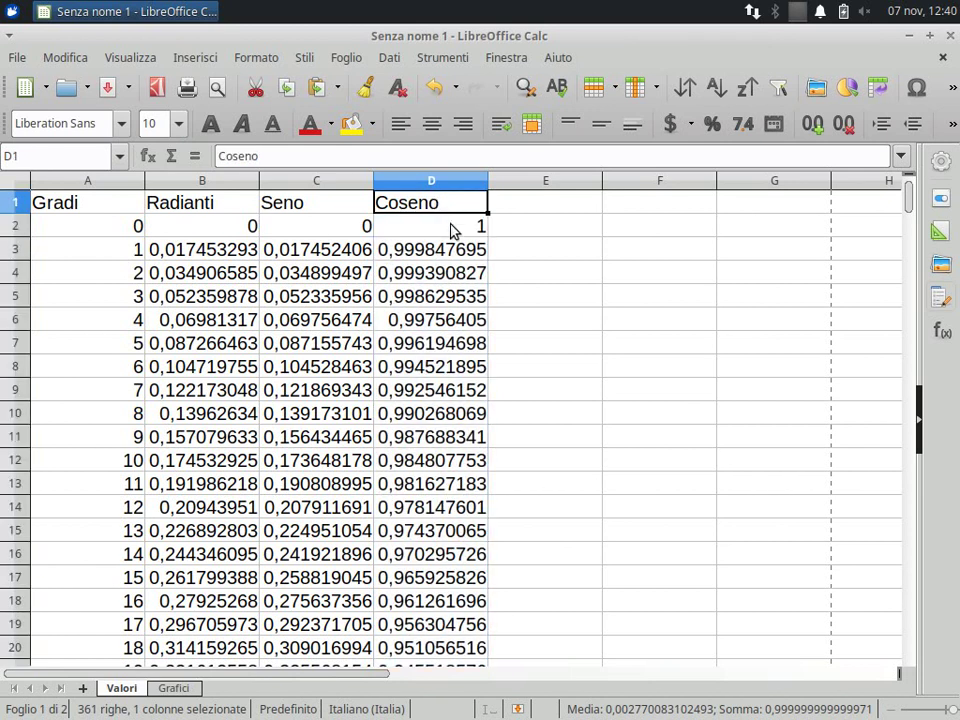
{"action": "left_click", "coordinate": [448, 230]}
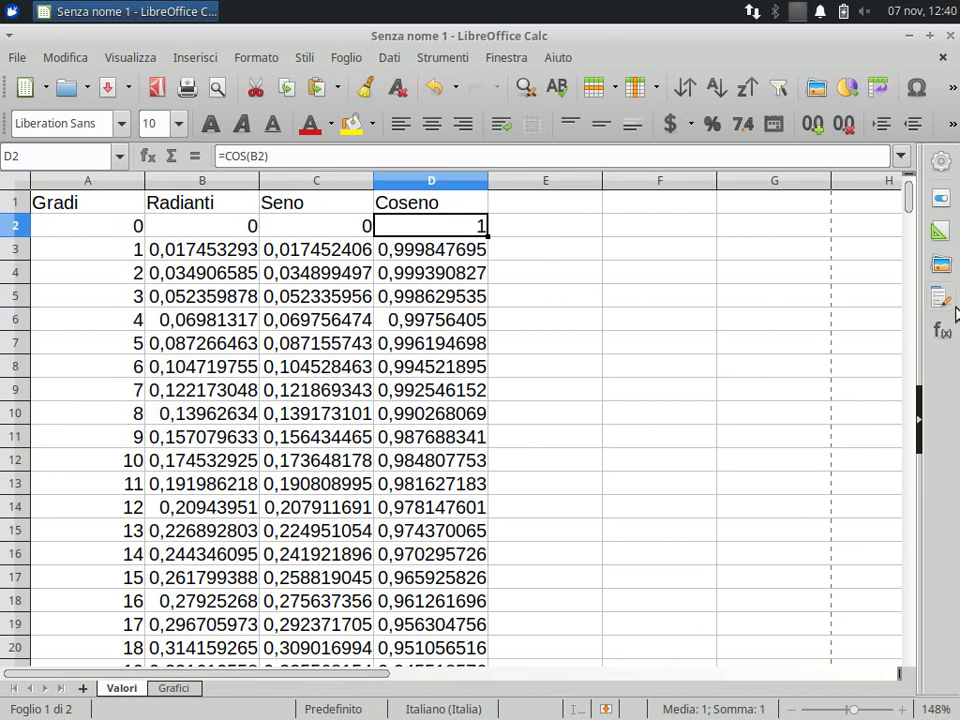
{"action": "left_click", "coordinate": [443, 205]}
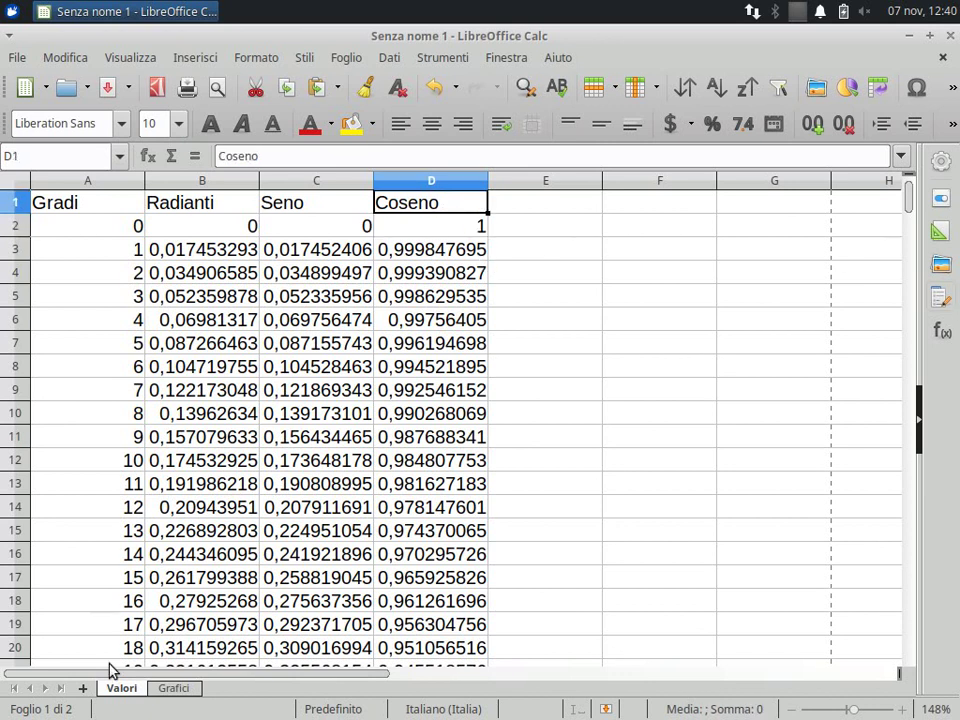
{"action": "left_click", "coordinate": [174, 688]}
{"action": "left_click", "coordinate": [443, 402]}
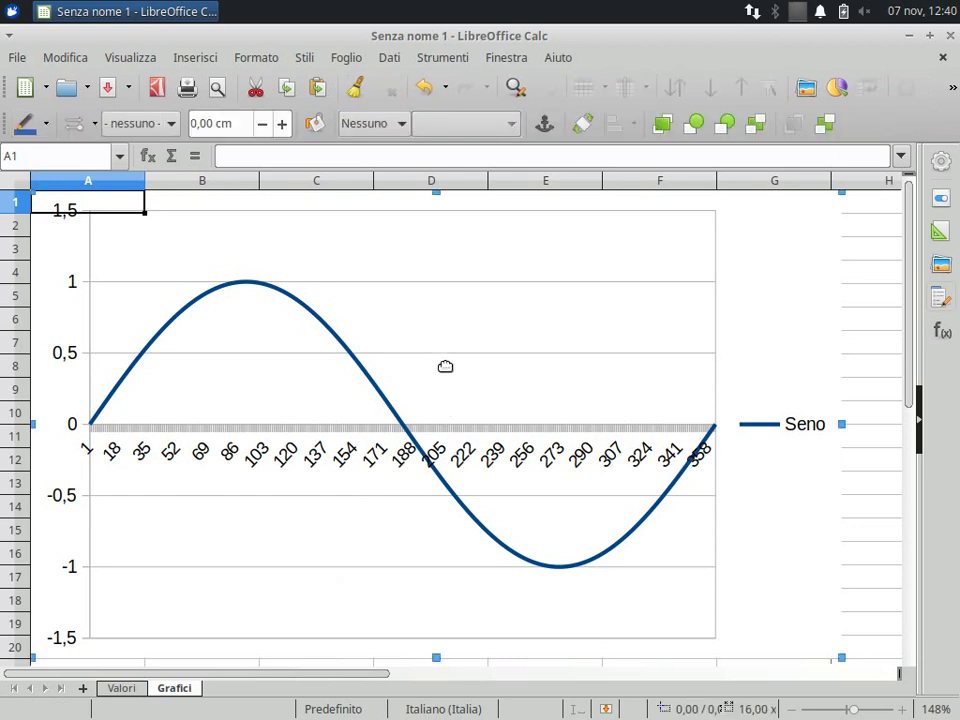
{"action": "right_click", "coordinate": [441, 337]}
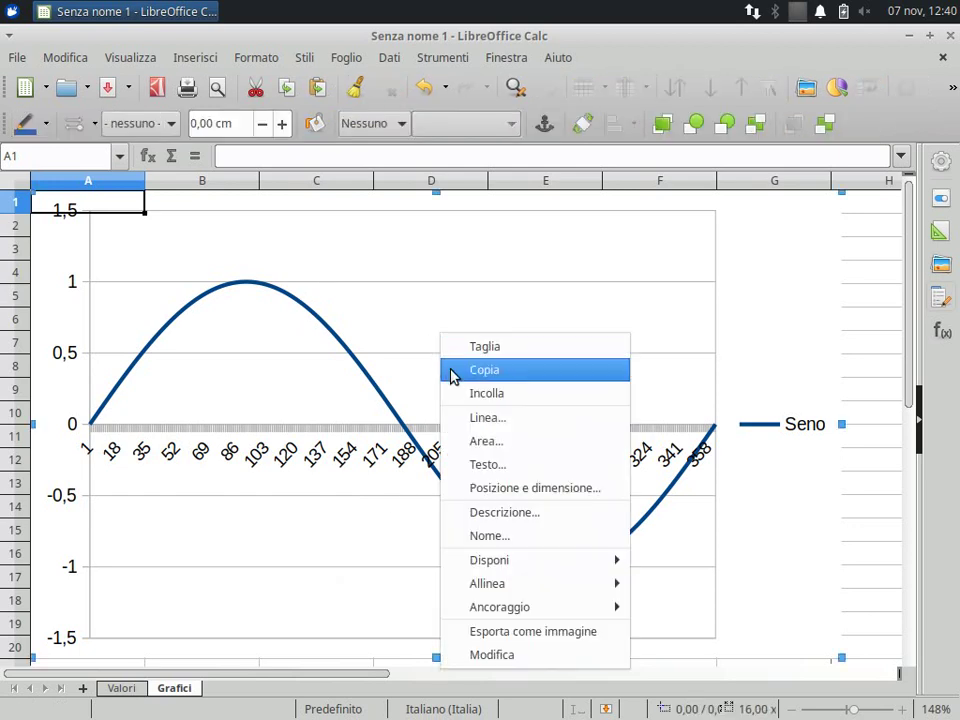
{"action": "left_click", "coordinate": [517, 655]}
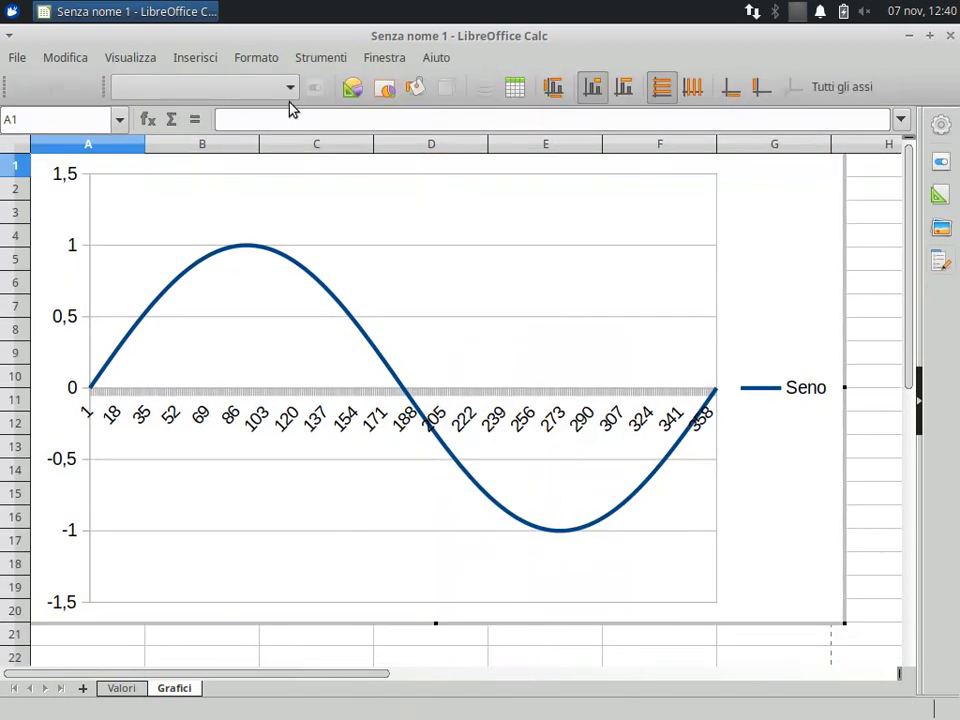
{"action": "left_click", "coordinate": [444, 228]}
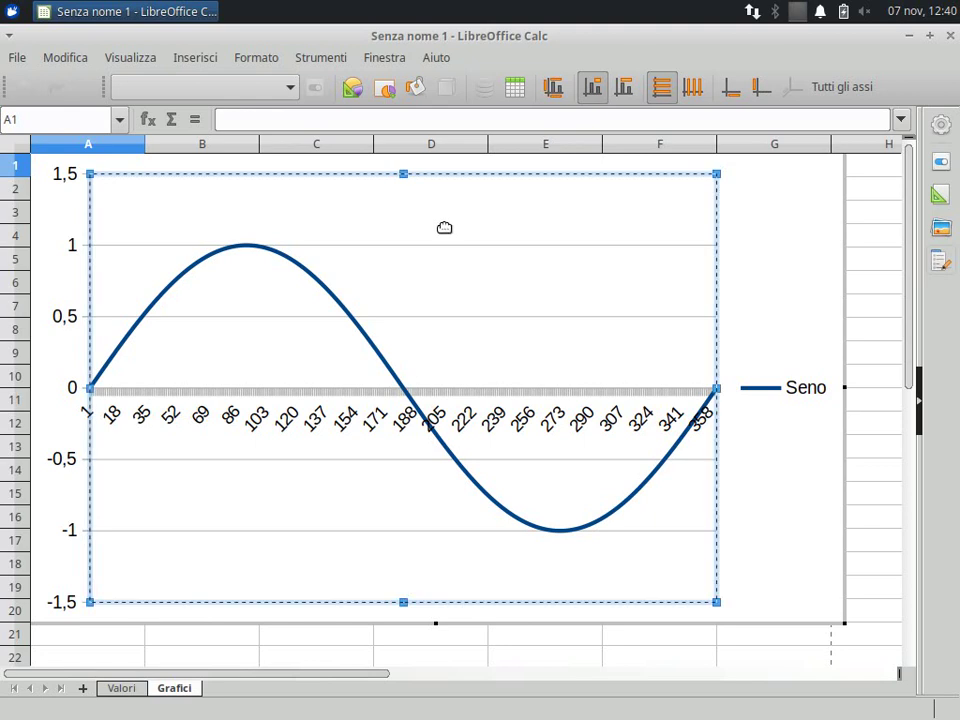
{"action": "left_click", "coordinate": [735, 233]}
{"action": "left_click", "coordinate": [400, 236]}
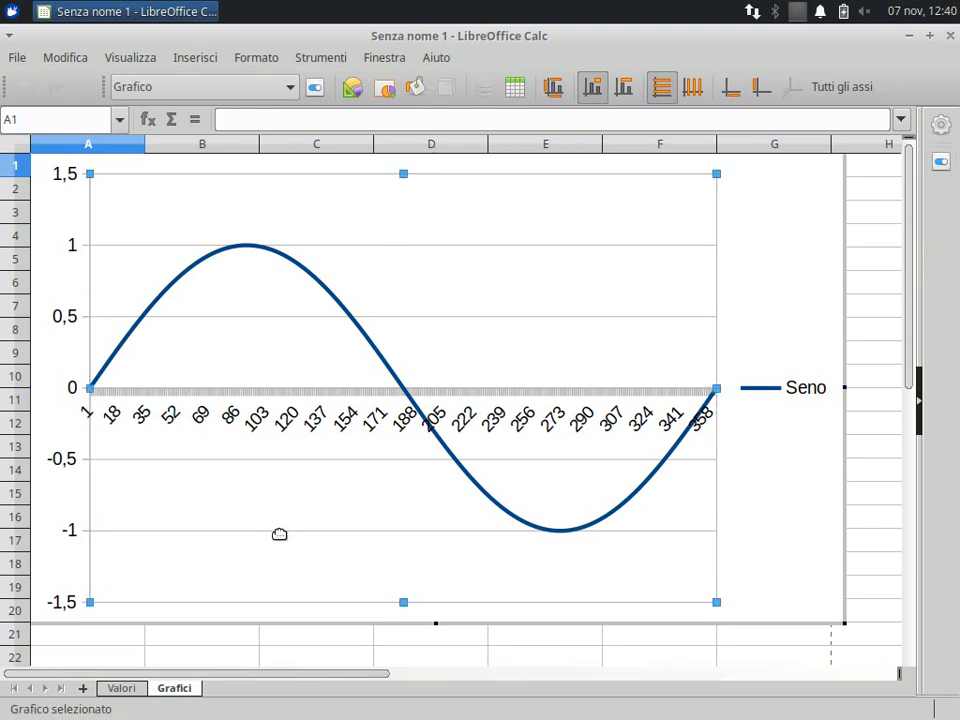
{"action": "left_click", "coordinate": [283, 424]}
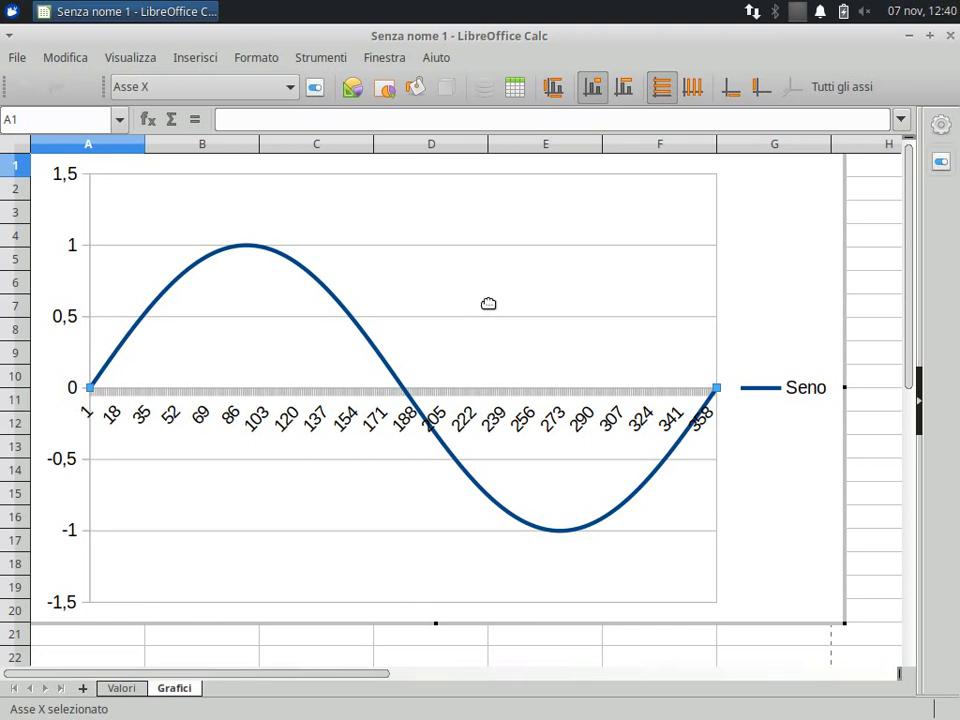
{"action": "left_click", "coordinate": [812, 272]}
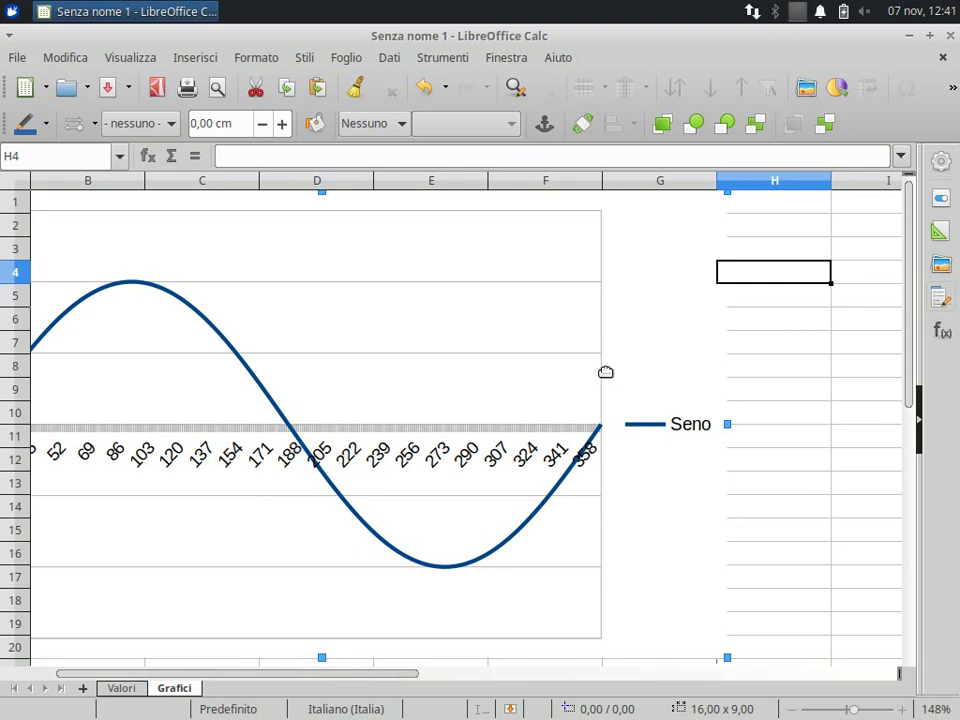
{"action": "left_click", "coordinate": [765, 320]}
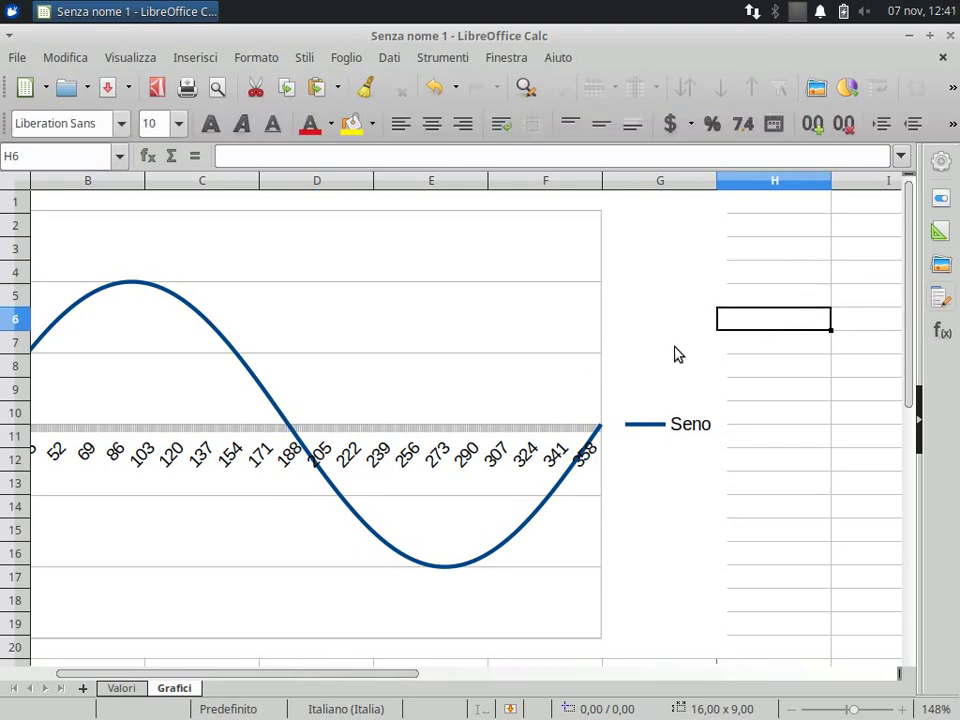
{"action": "left_click_drag", "start_coordinate": [673, 351], "coordinate": [678, 349]}
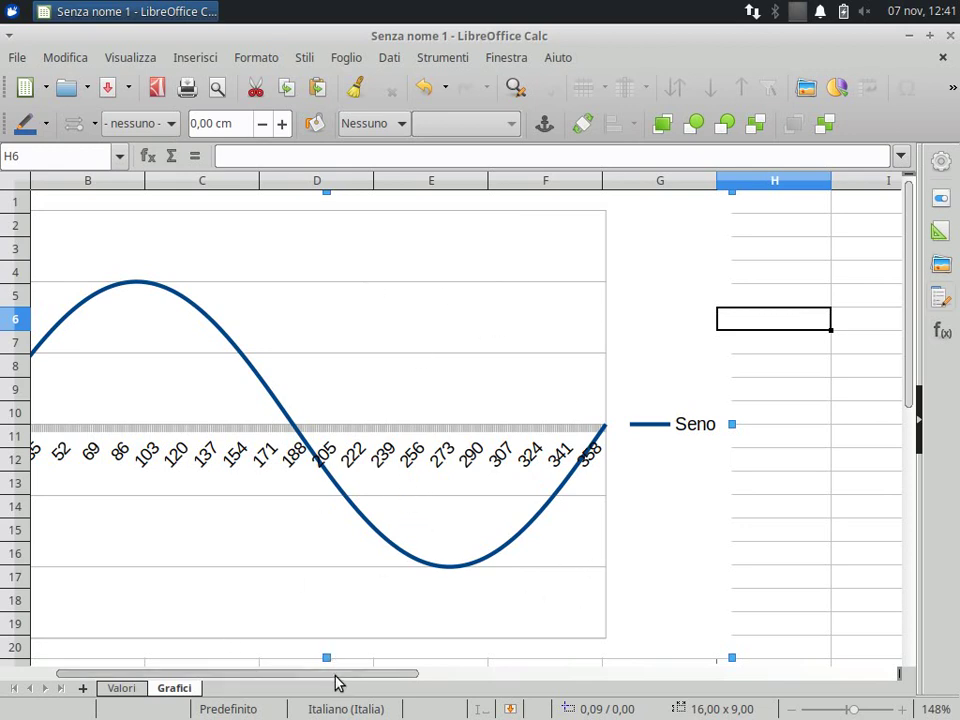
{"action": "left_click_drag", "start_coordinate": [336, 676], "coordinate": [302, 676]}
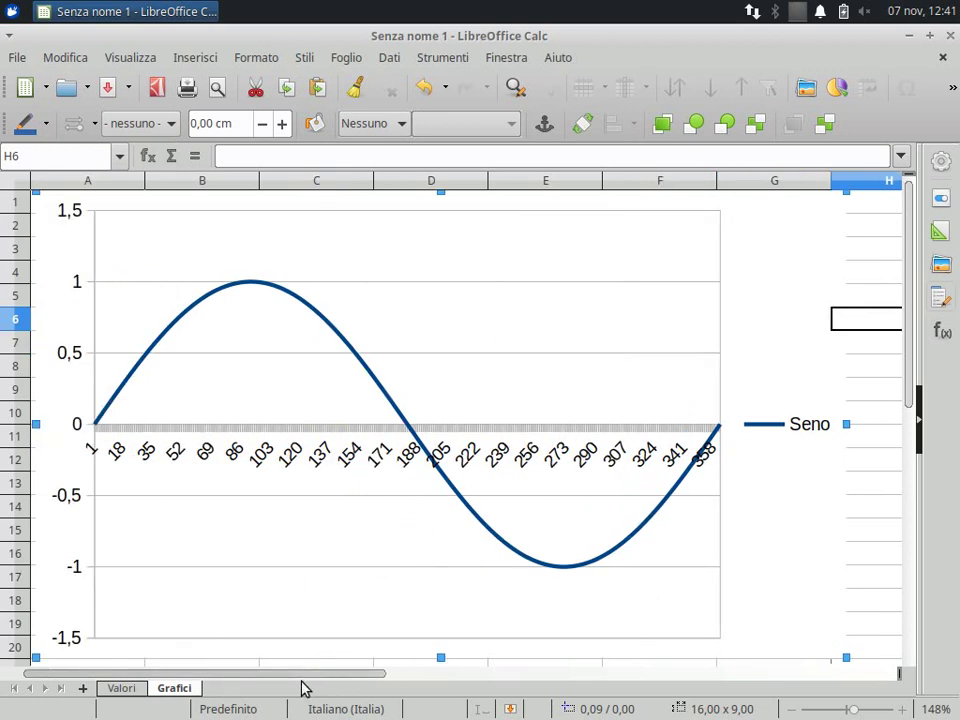
{"action": "right_click", "coordinate": [411, 337]}
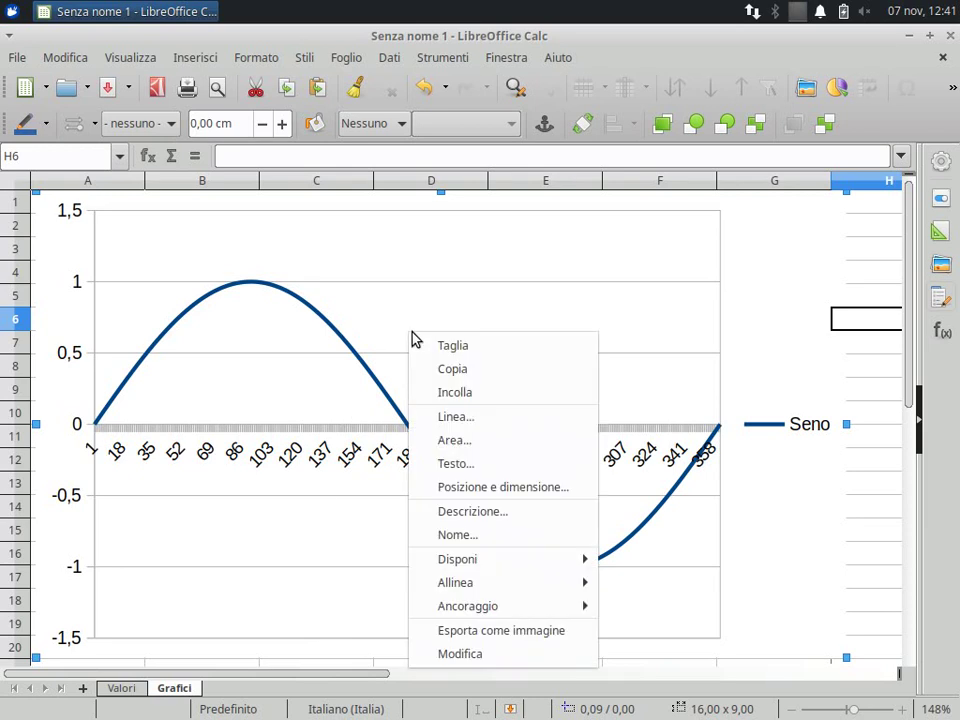
{"action": "left_click", "coordinate": [455, 655]}
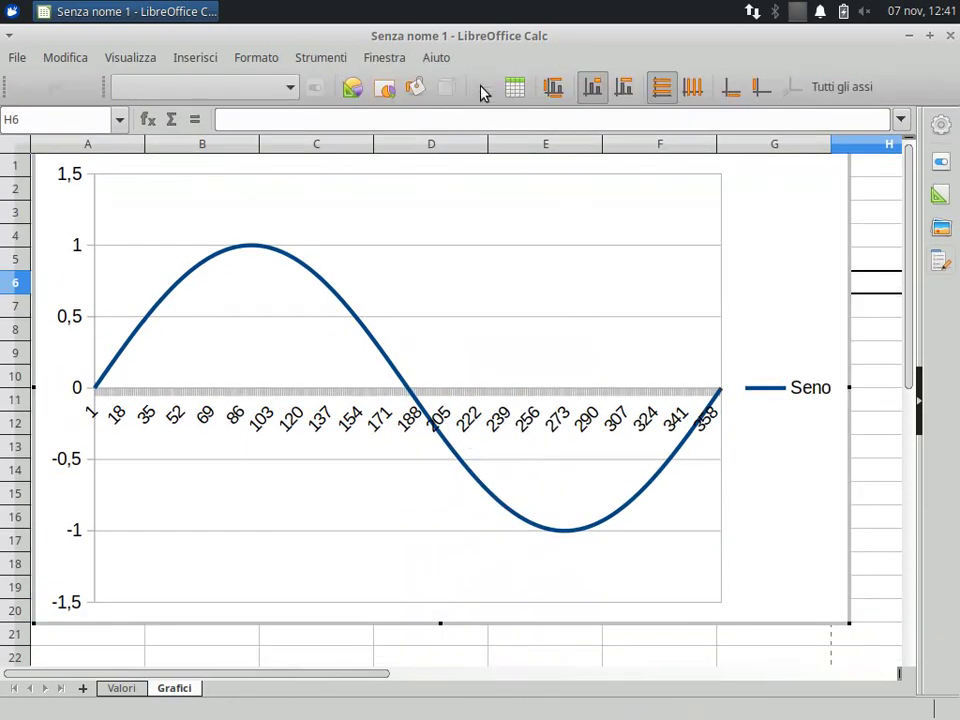
{"action": "left_click", "coordinate": [524, 224]}
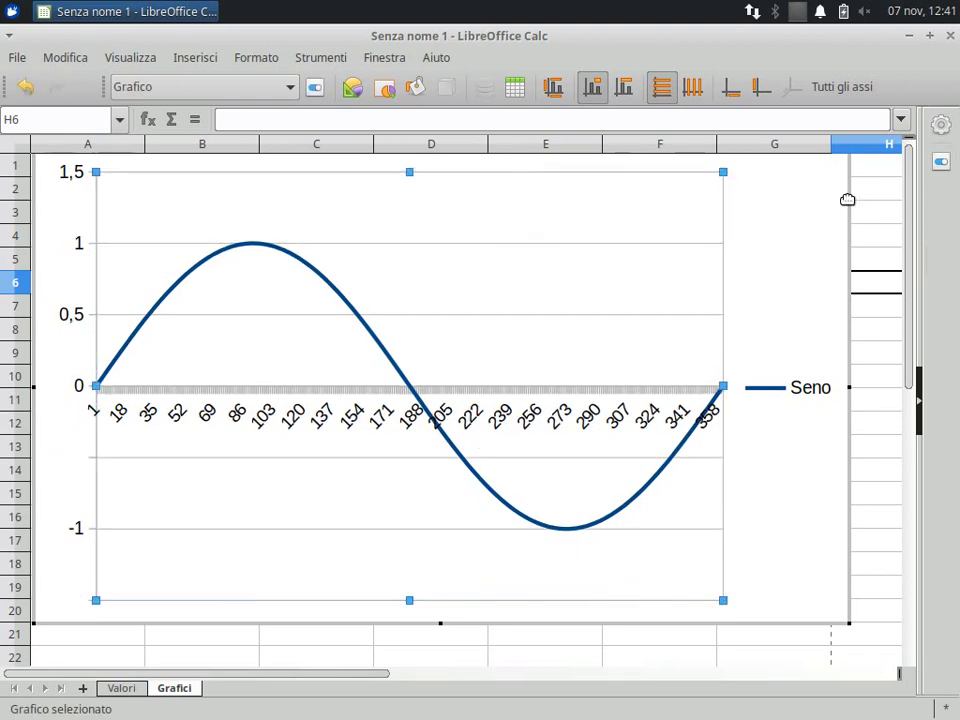
{"action": "left_click", "coordinate": [785, 229]}
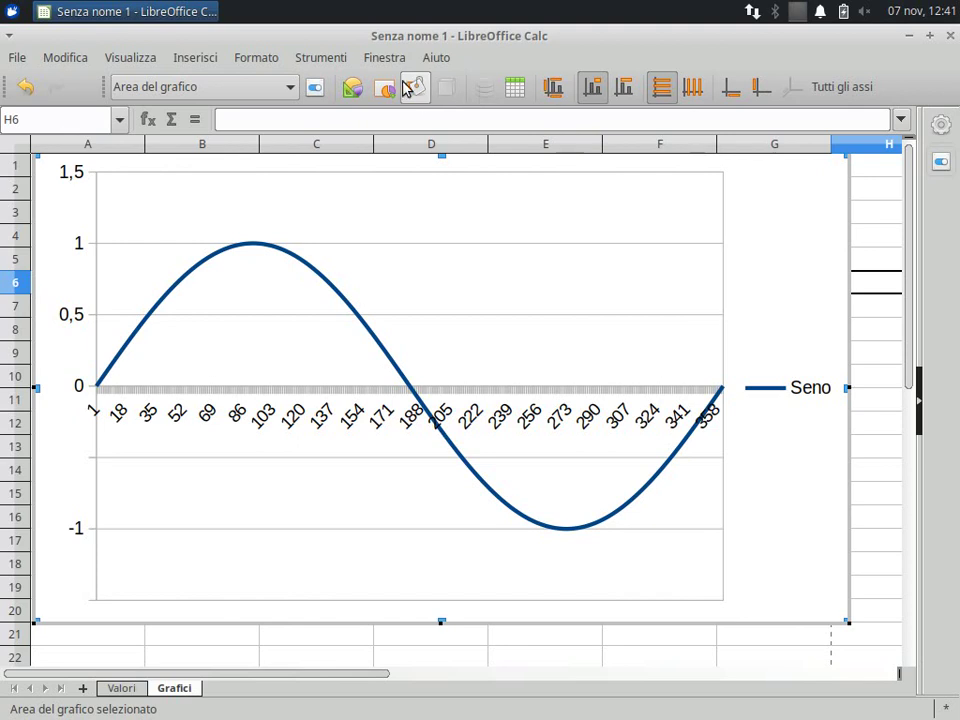
{"action": "left_click", "coordinate": [351, 89]}
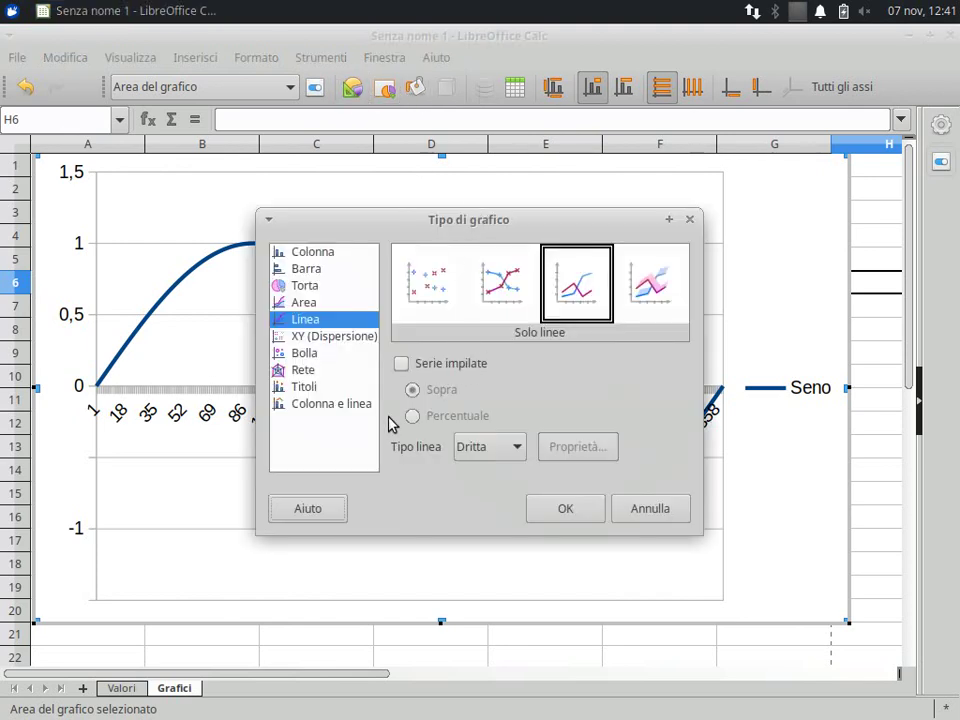
{"action": "left_click", "coordinate": [656, 503]}
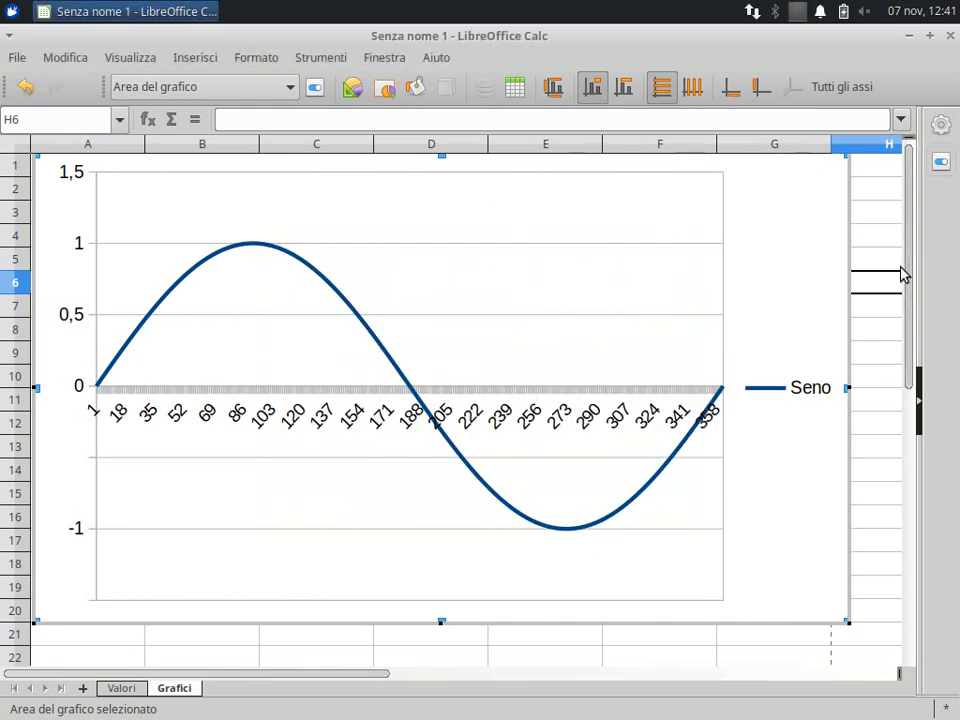
{"action": "left_click", "coordinate": [763, 257]}
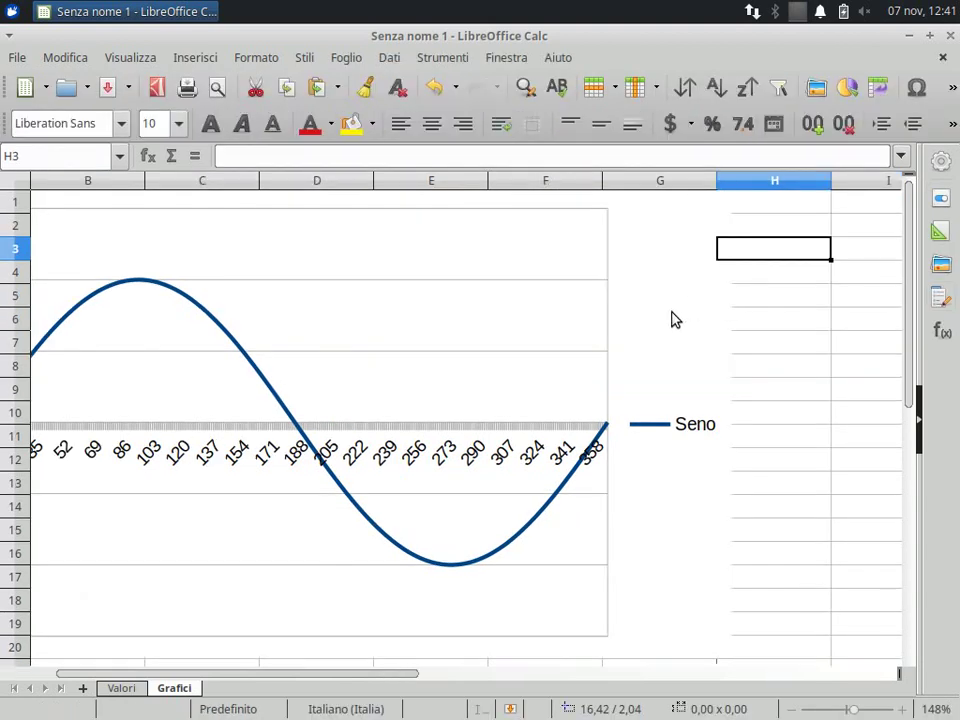
{"action": "left_click", "coordinate": [578, 334]}
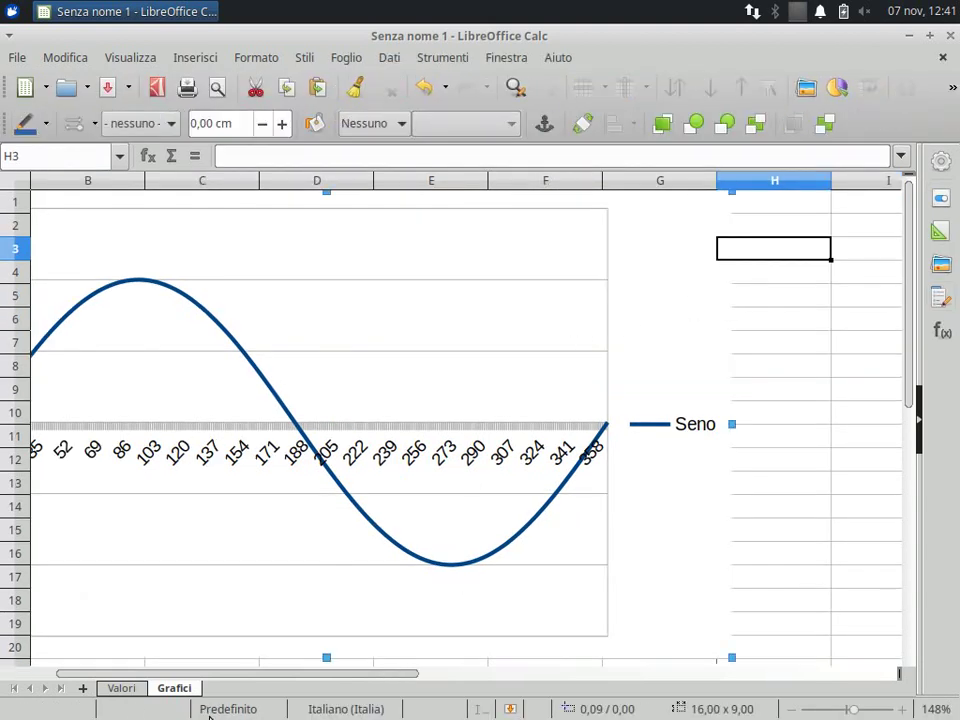
Step: On the Valori sheet, select columns C and D holding the Seno and Coseno values
{"action": "left_click", "coordinate": [121, 688]}
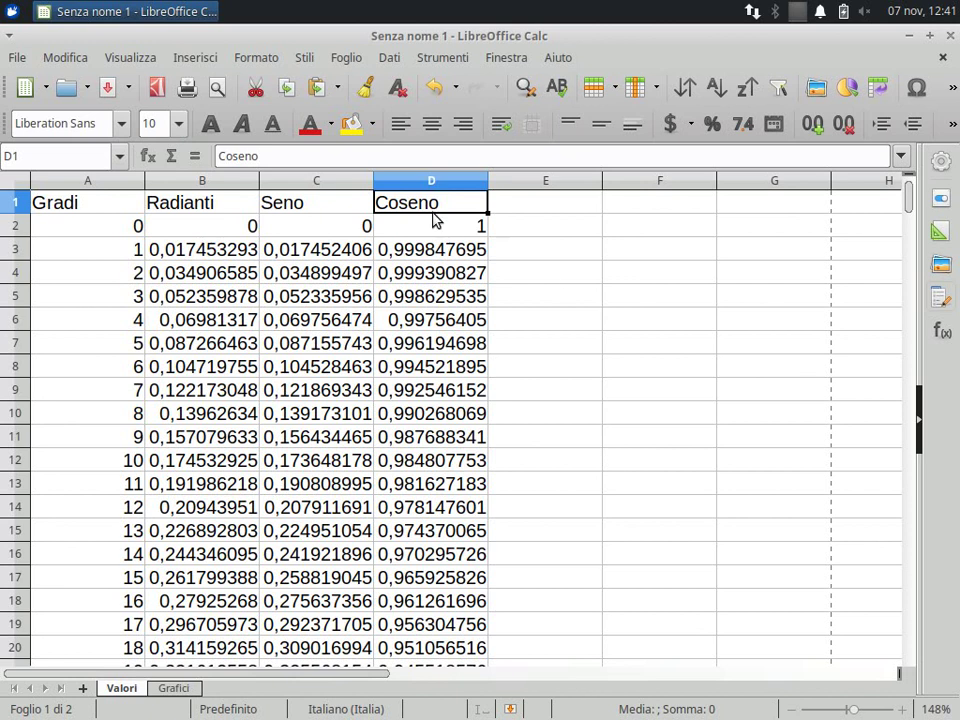
{"action": "left_click_drag", "start_coordinate": [317, 186], "coordinate": [380, 190]}
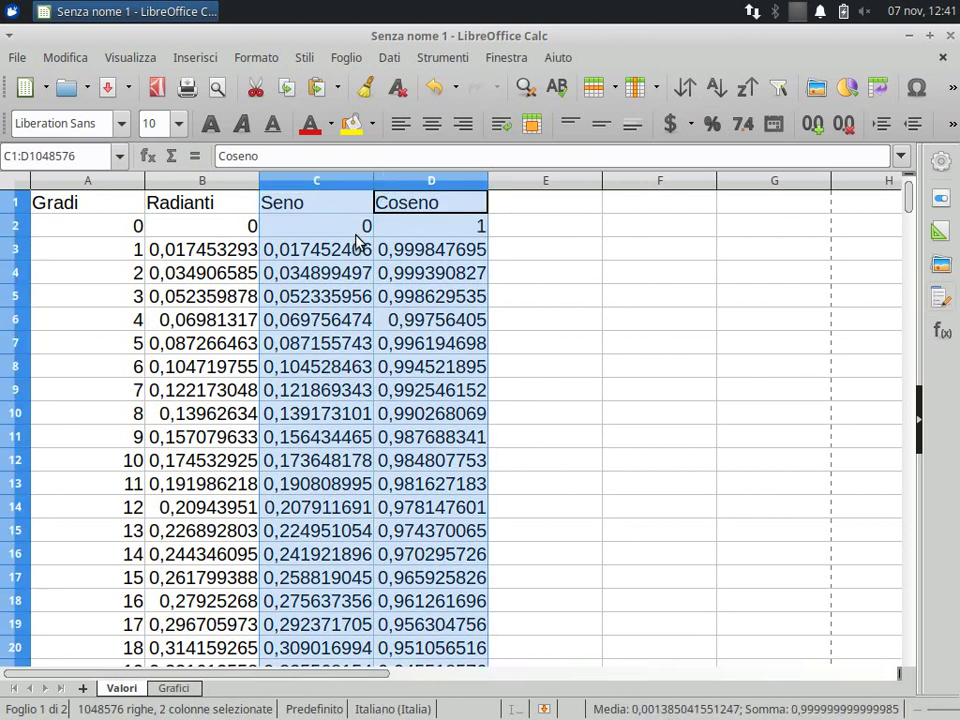
Step: Start a chart from the selected columns using the Linea type, Solo linee variant
{"action": "left_click", "coordinate": [847, 90]}
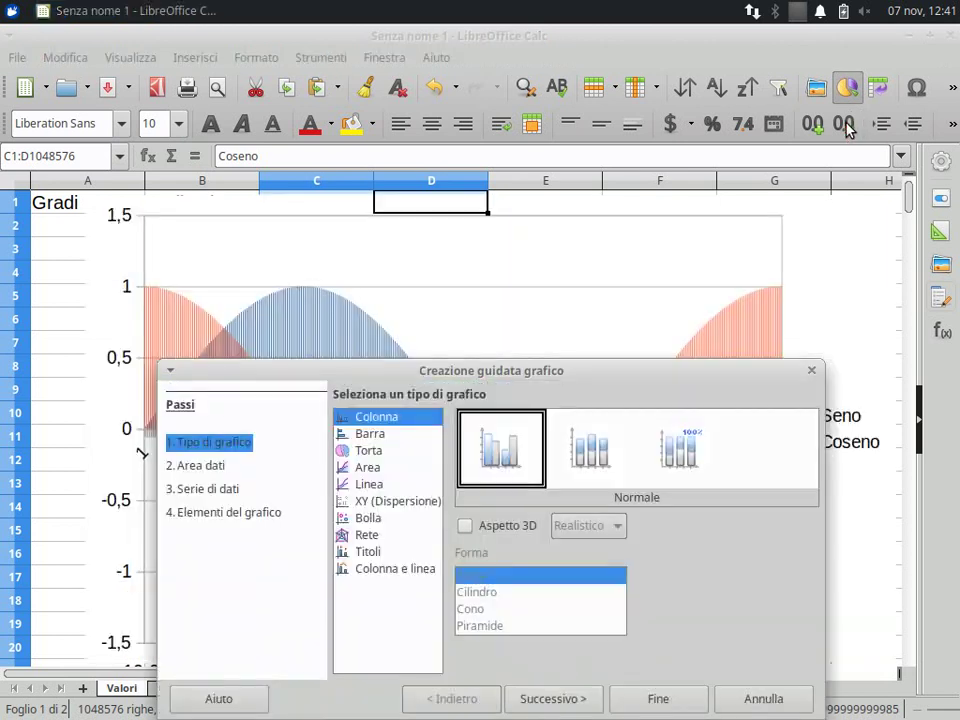
{"action": "left_click_drag", "start_coordinate": [555, 383], "coordinate": [550, 246]}
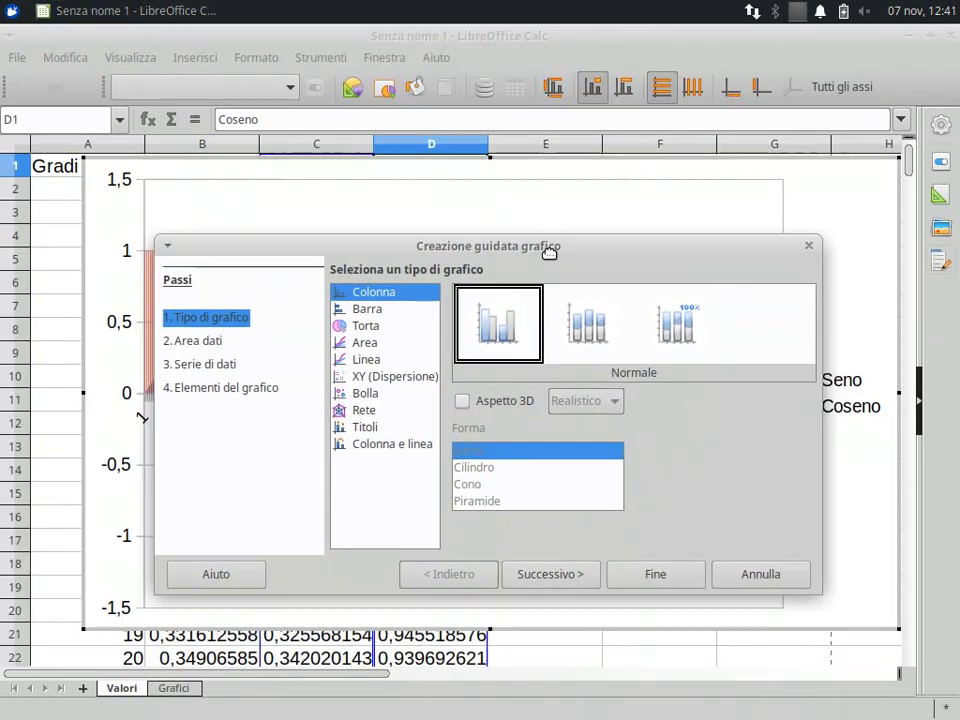
{"action": "left_click", "coordinate": [365, 348]}
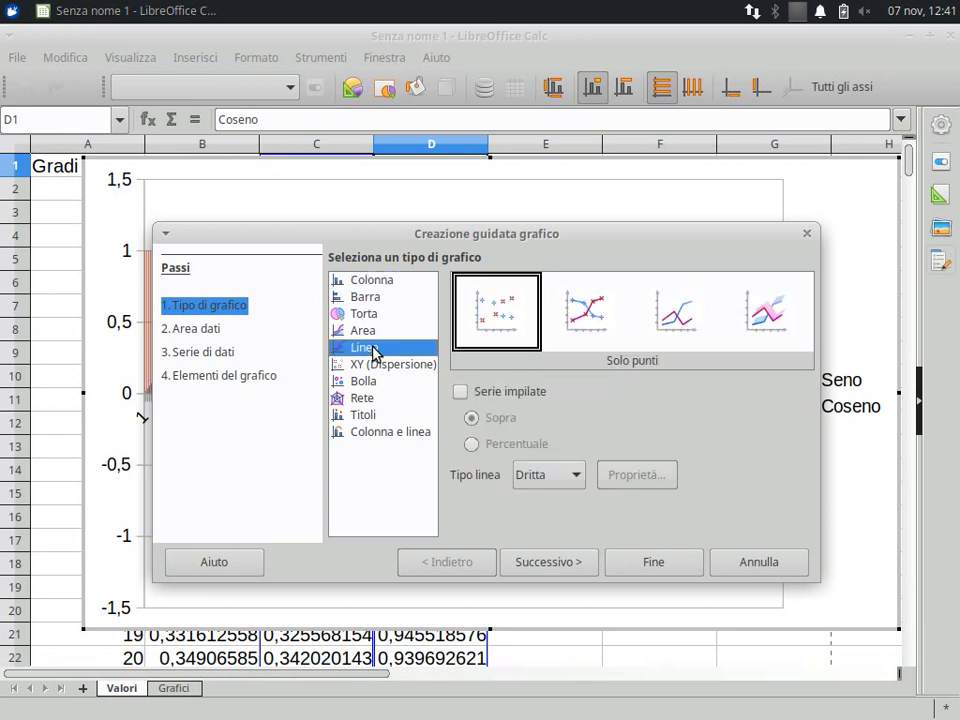
{"action": "left_click", "coordinate": [675, 320]}
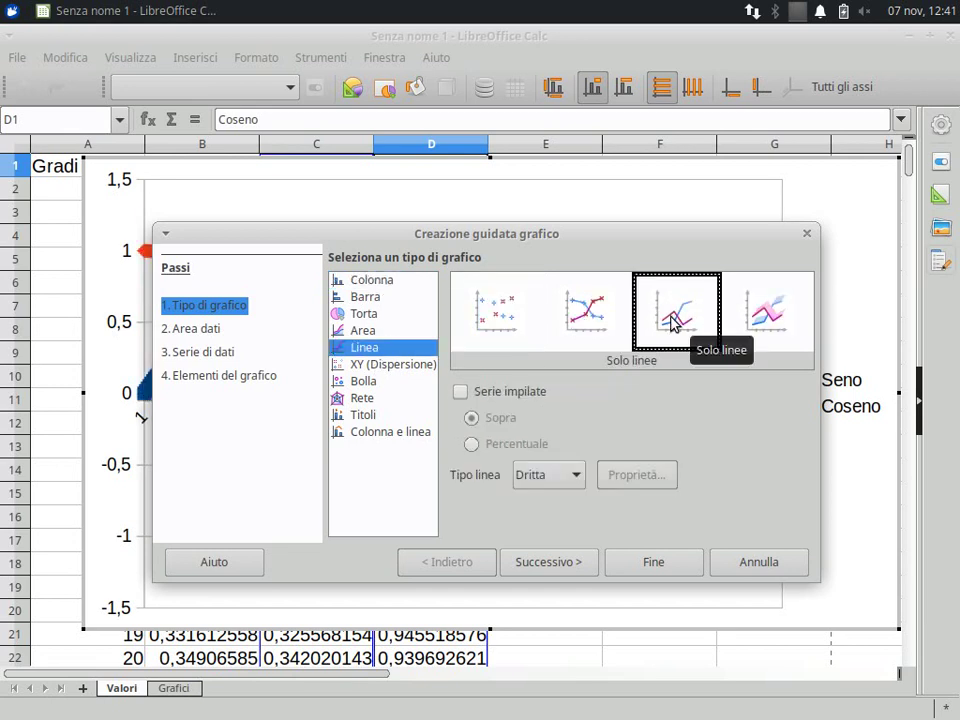
Step: Keep the default data range, series and chart elements, and finish the sine/cosine chart
{"action": "left_click", "coordinate": [540, 566]}
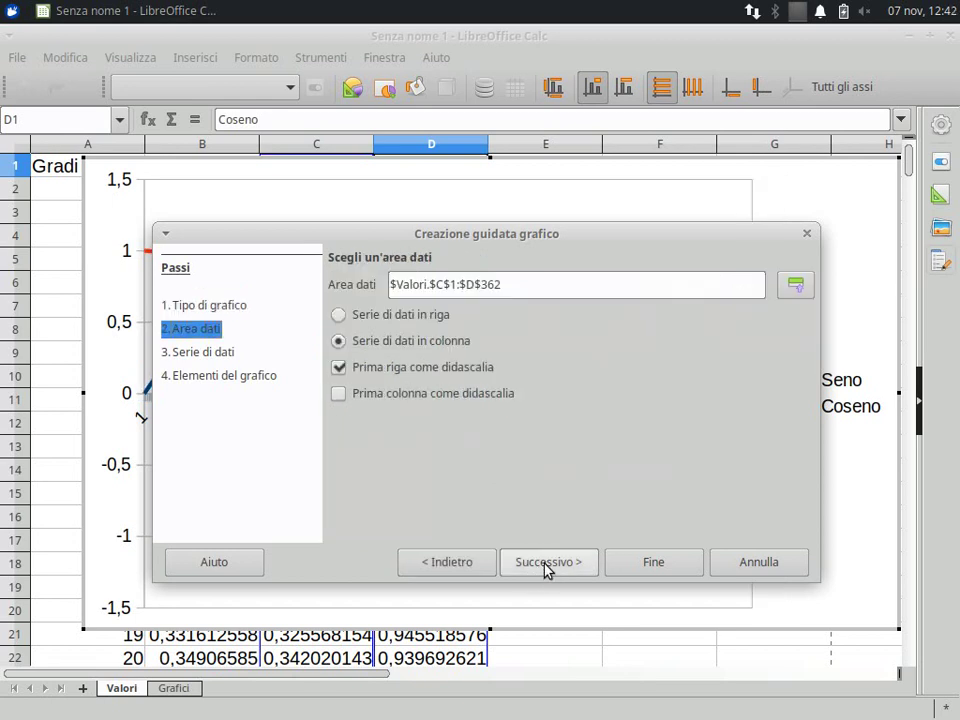
{"action": "left_click", "coordinate": [549, 566]}
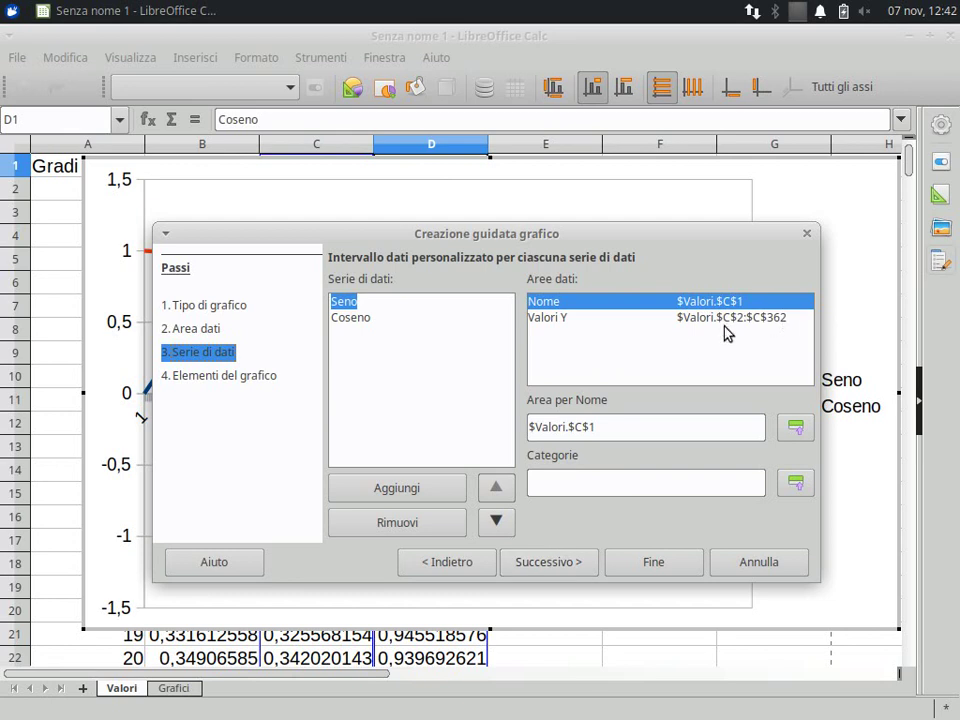
{"action": "left_click", "coordinate": [553, 567]}
{"action": "left_click", "coordinate": [645, 563]}
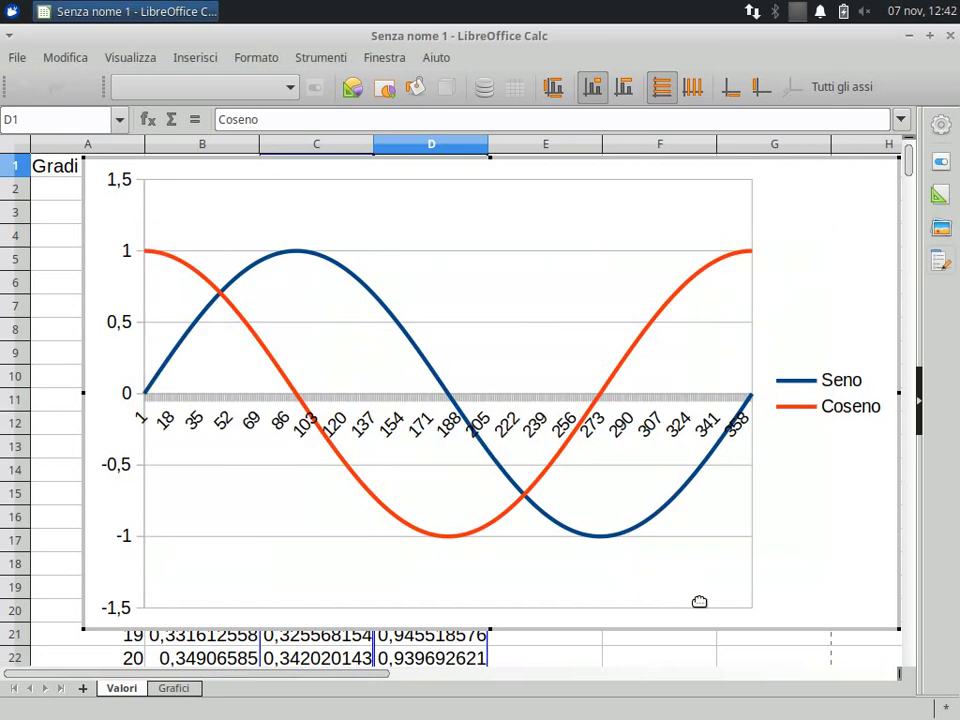